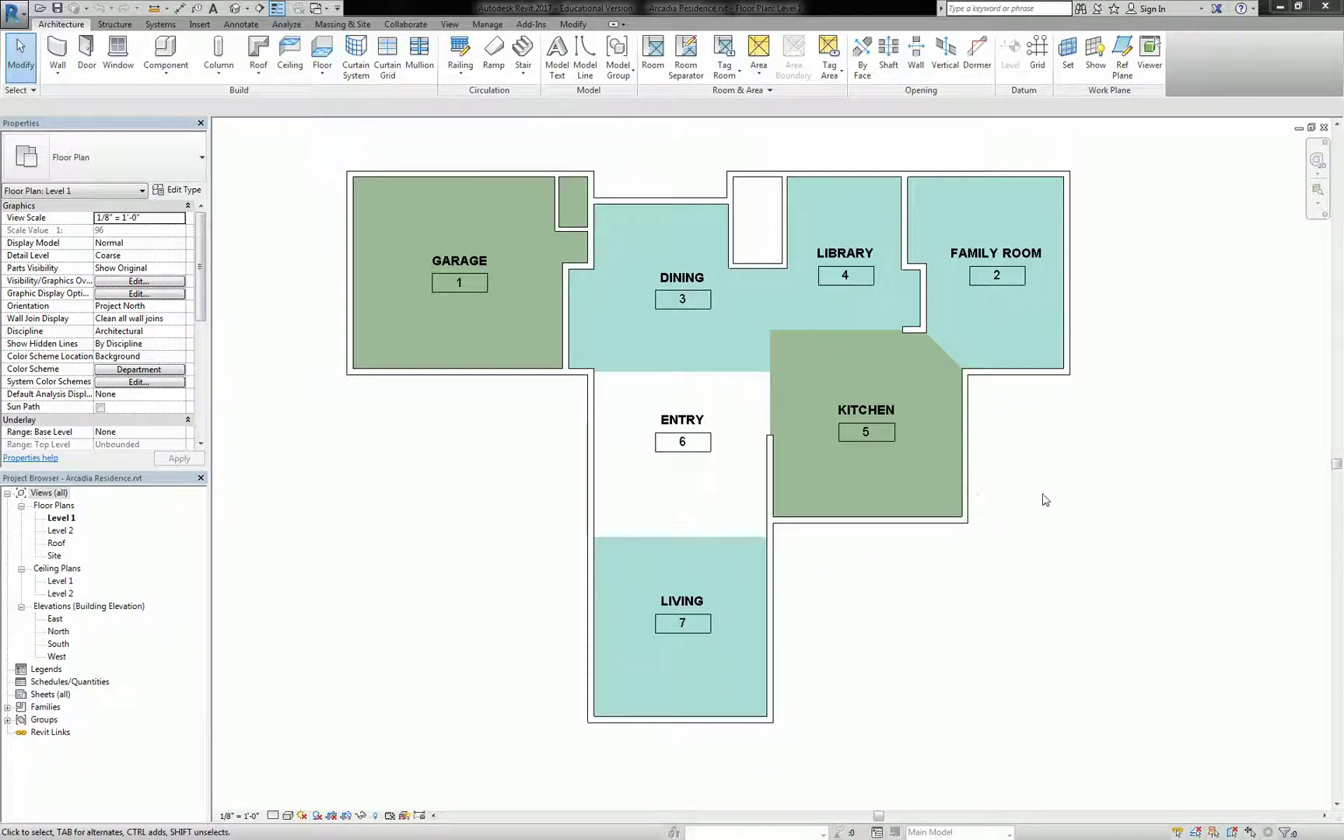
- Open the Level 2 floor plan, close the other plan view and leave Level 2 in a smaller floating window
double_click(61, 531)
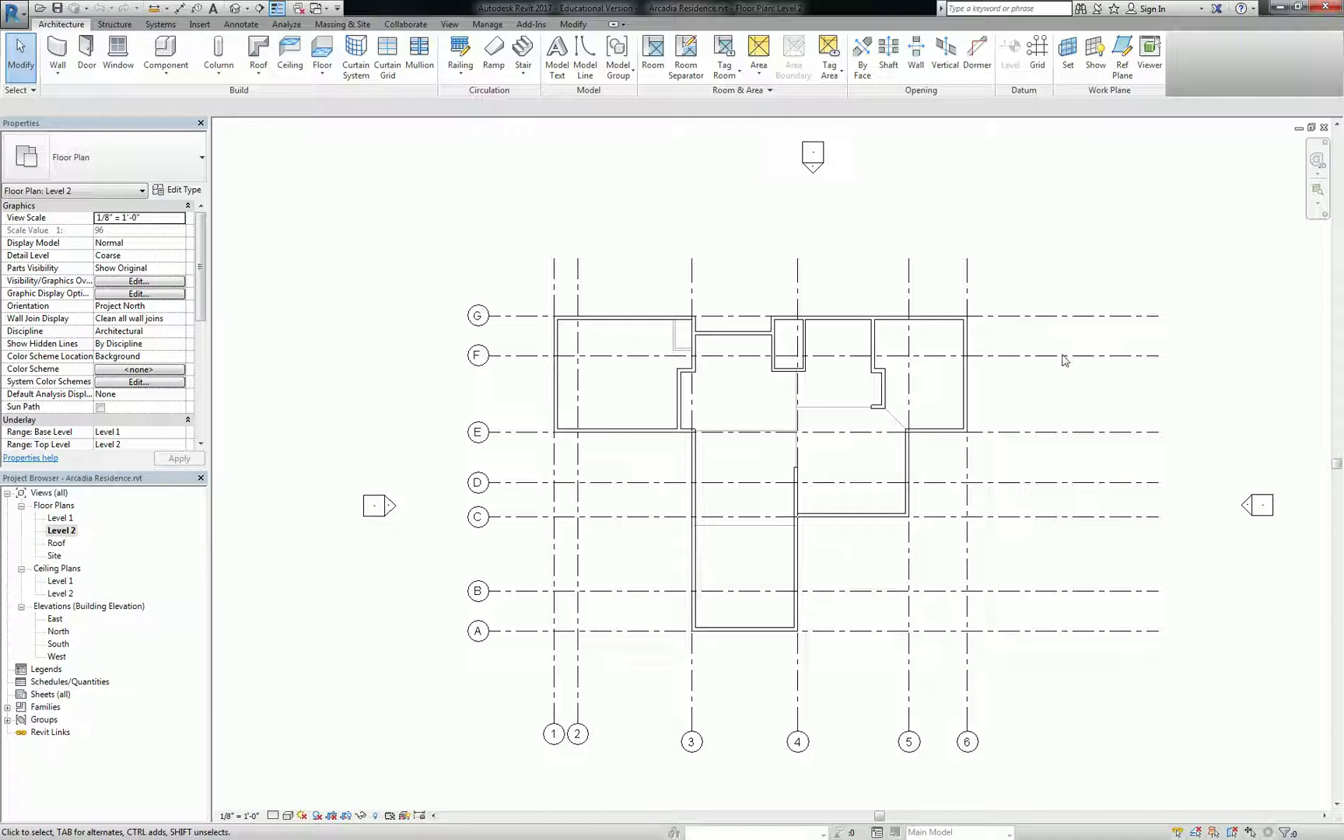
left_click(1312, 128)
left_click(1294, 148)
left_click_drag(982, 167, 957, 140)
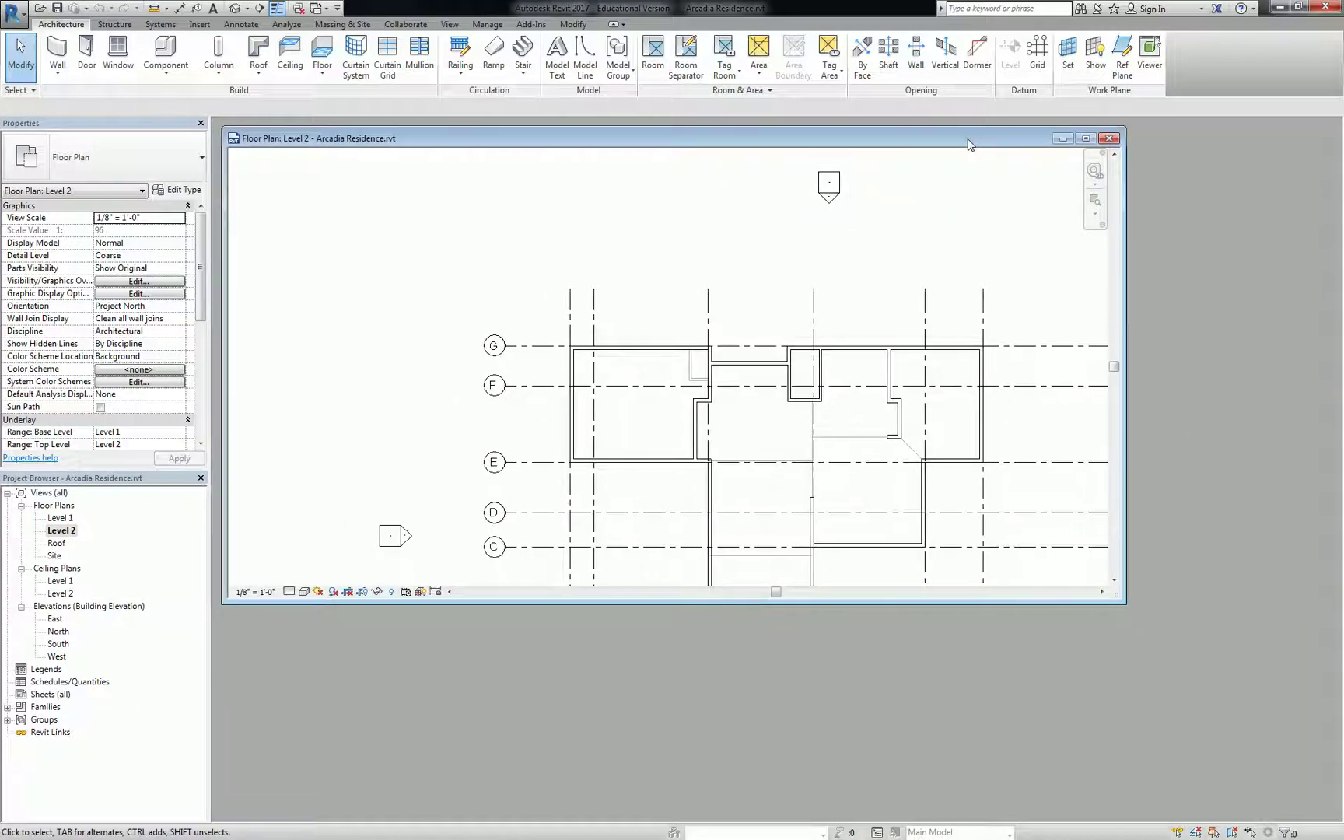
- Open the default 3D view, tile it beside the Level 2 plan and frame the model in both views
left_click(236, 10)
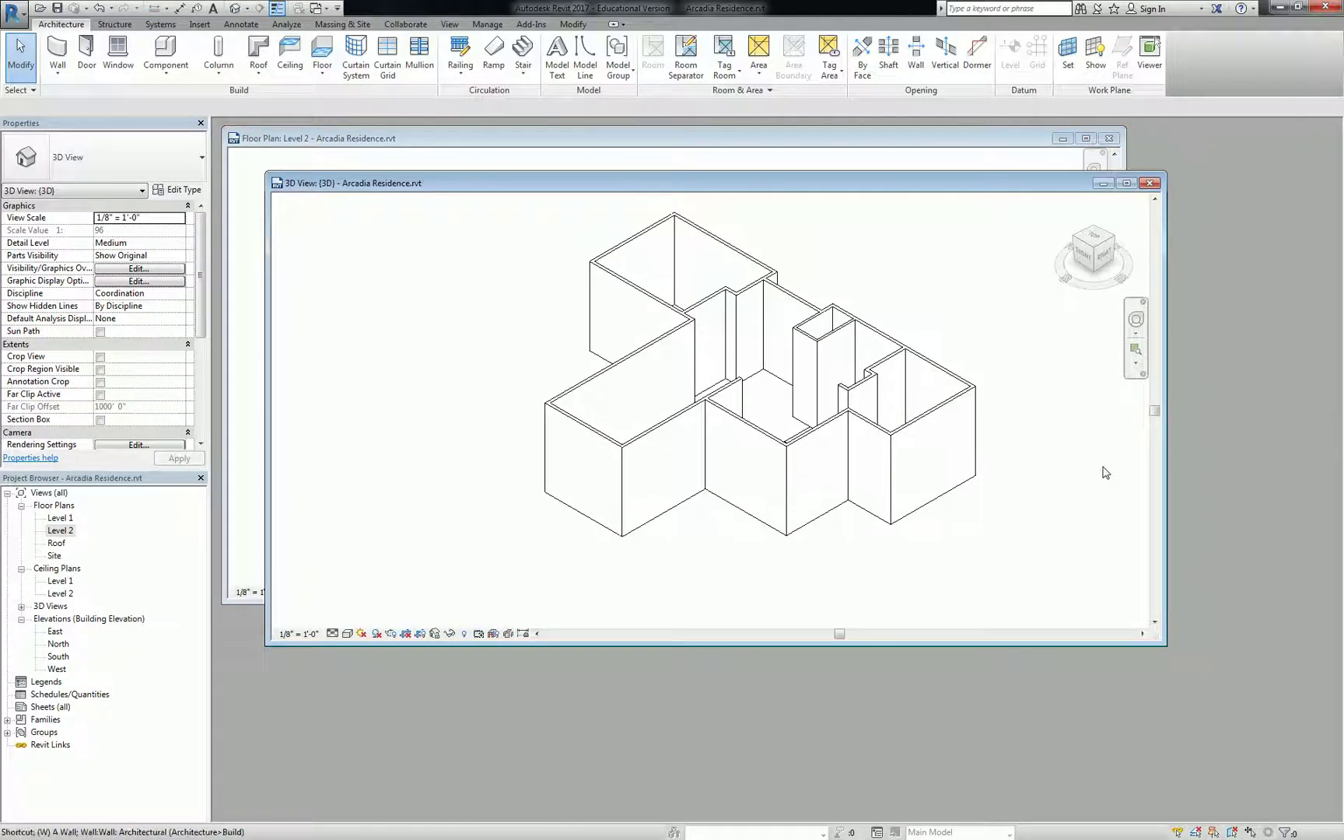
key("w")
key("t")
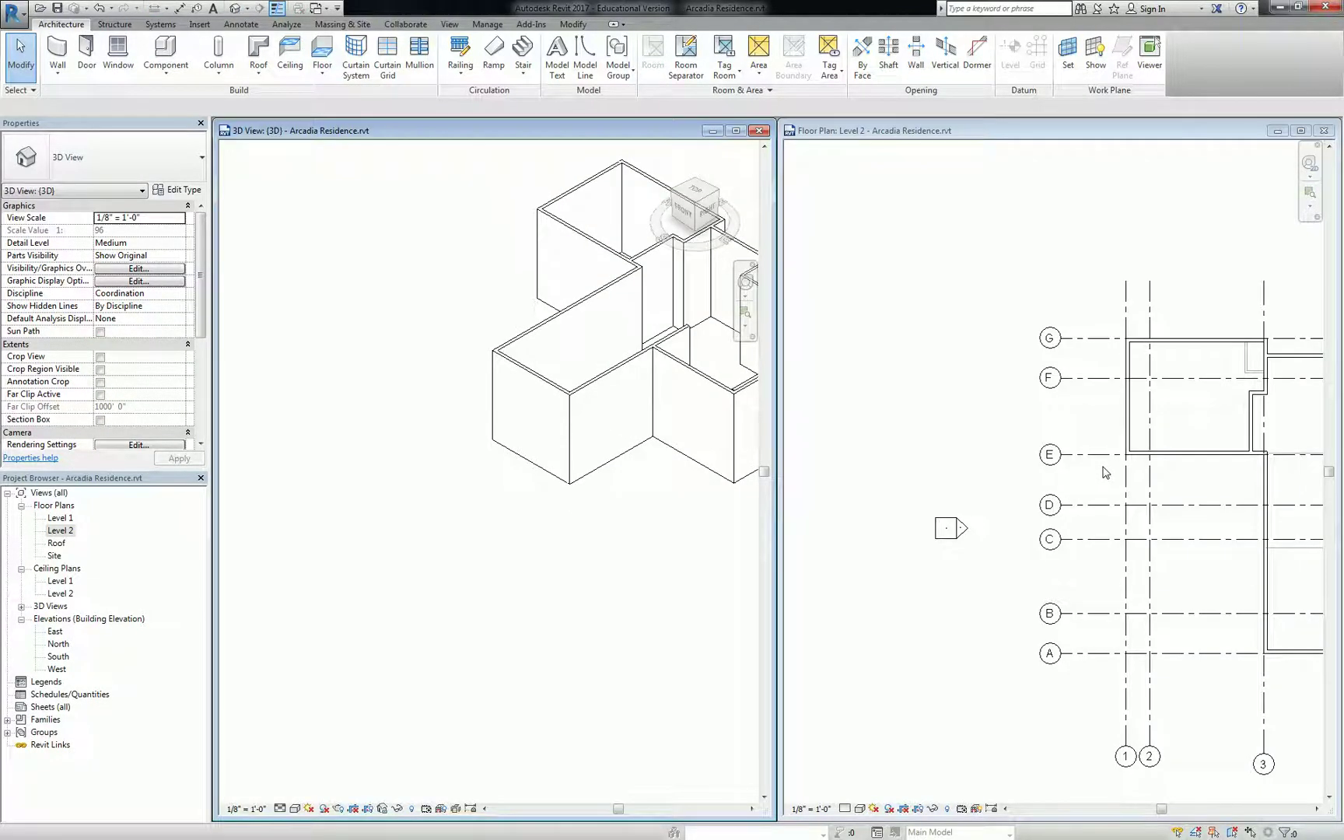
left_click(1175, 211)
middle_click_drag(1174, 241, 953, 221)
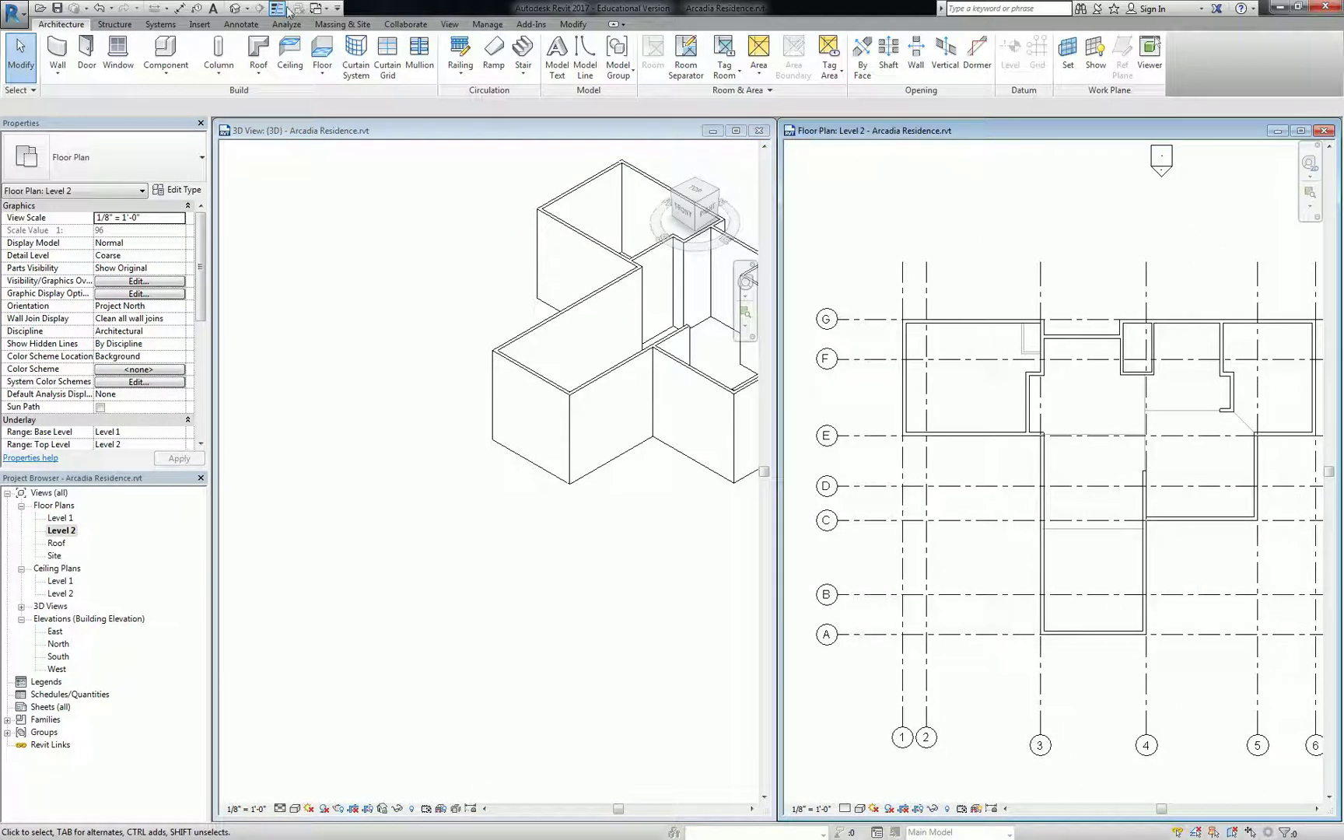
left_click(237, 10)
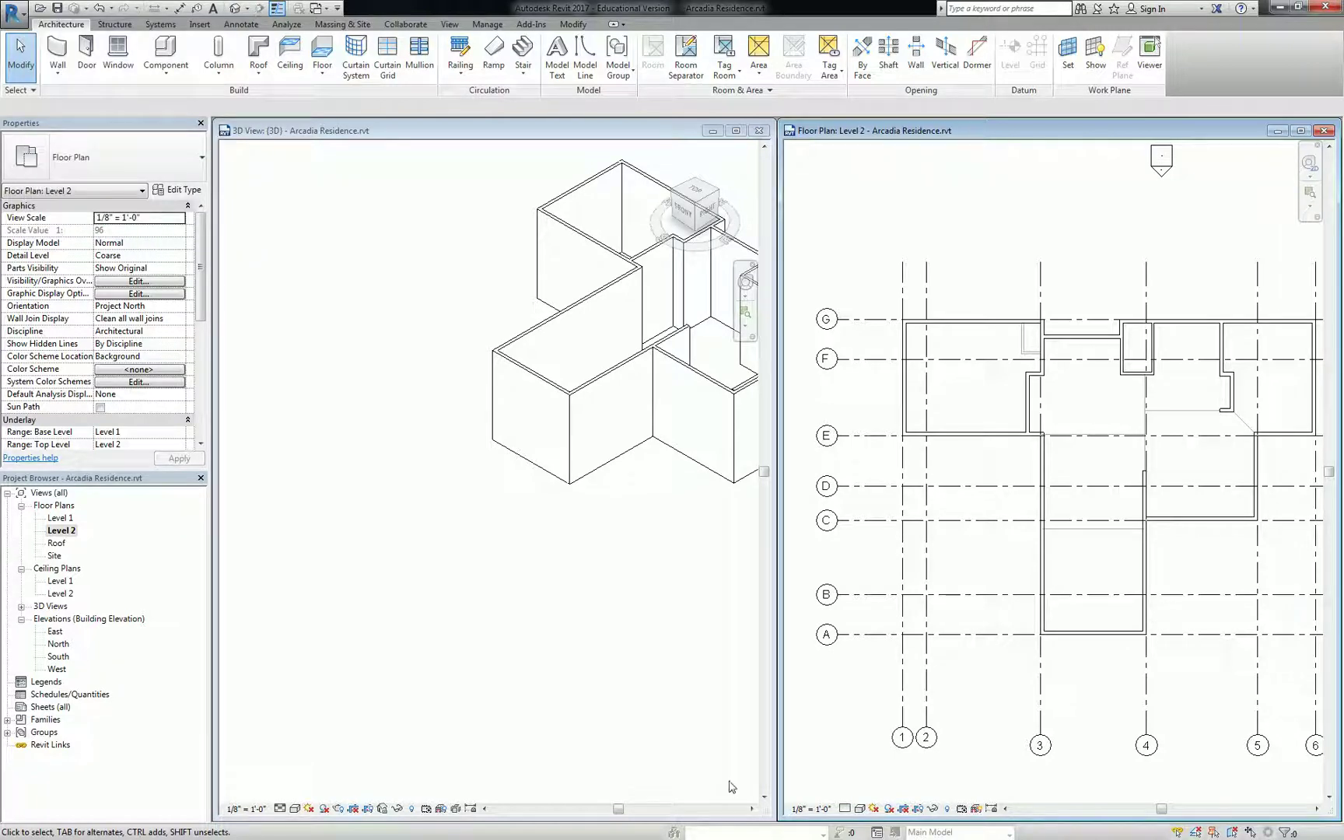
middle_click_drag(656, 511, 444, 631)
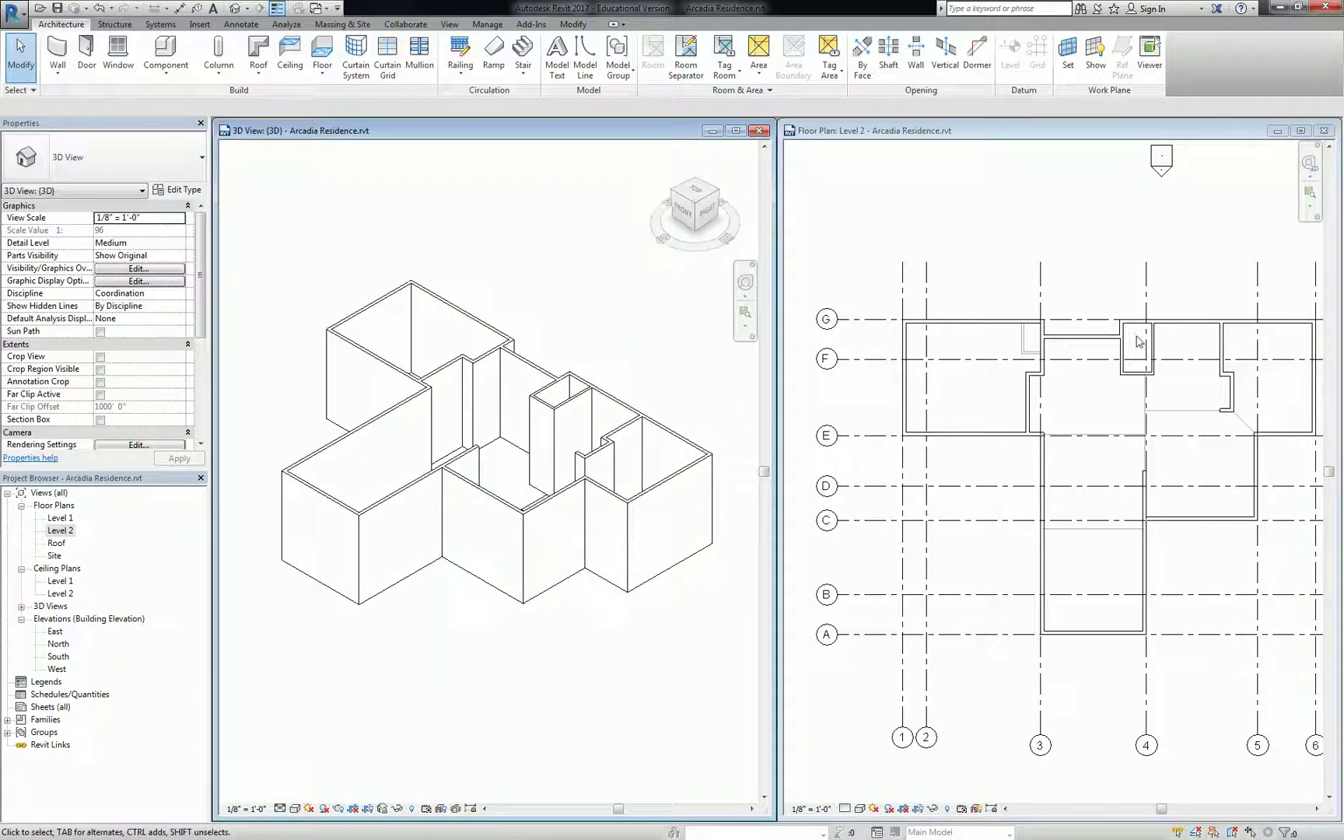
scroll(1112, 271, "down", 2)
scroll(1218, 334, "up", 1)
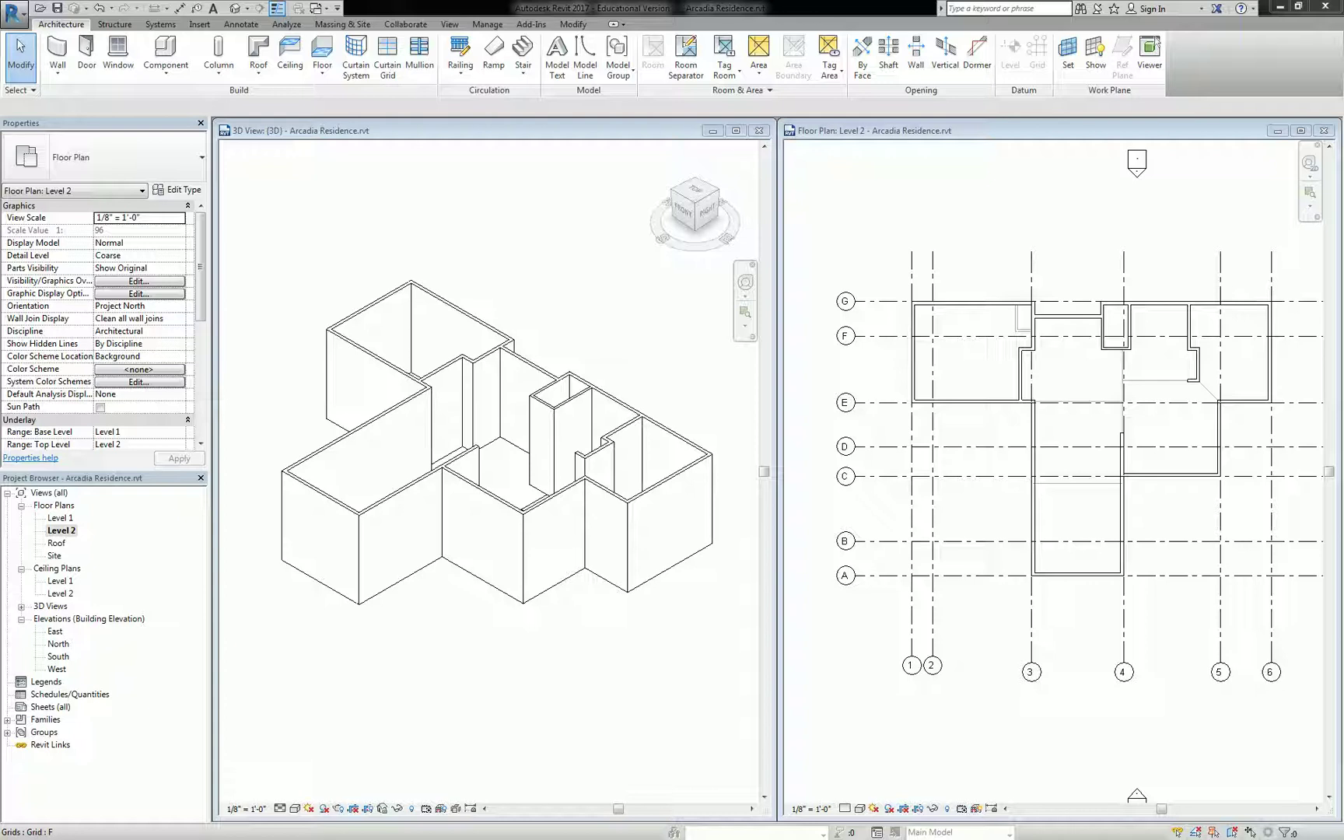
middle_click_drag(498, 459, 523, 484)
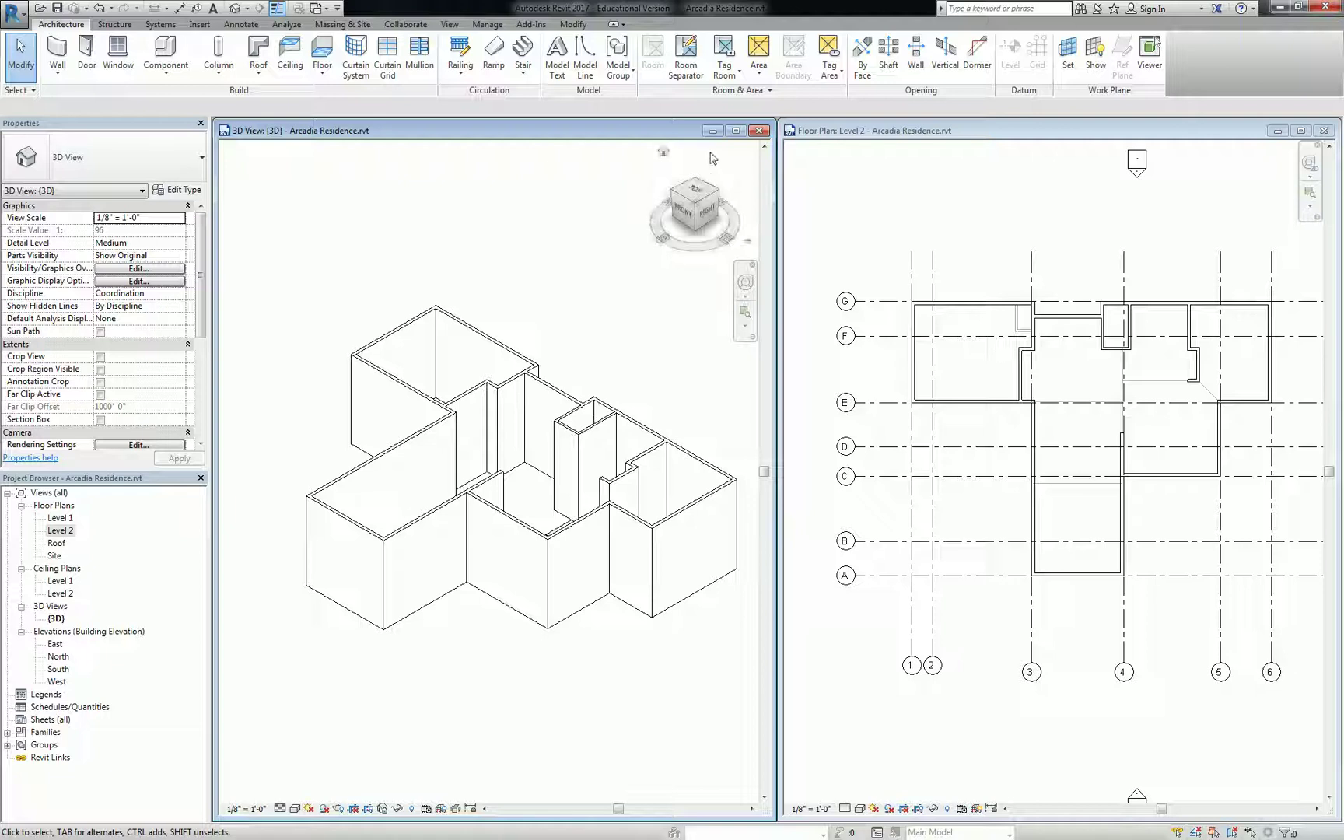
- Move the 3D view window out of its tile and tile the two views side by side again
left_click_drag(661, 130, 788, 250)
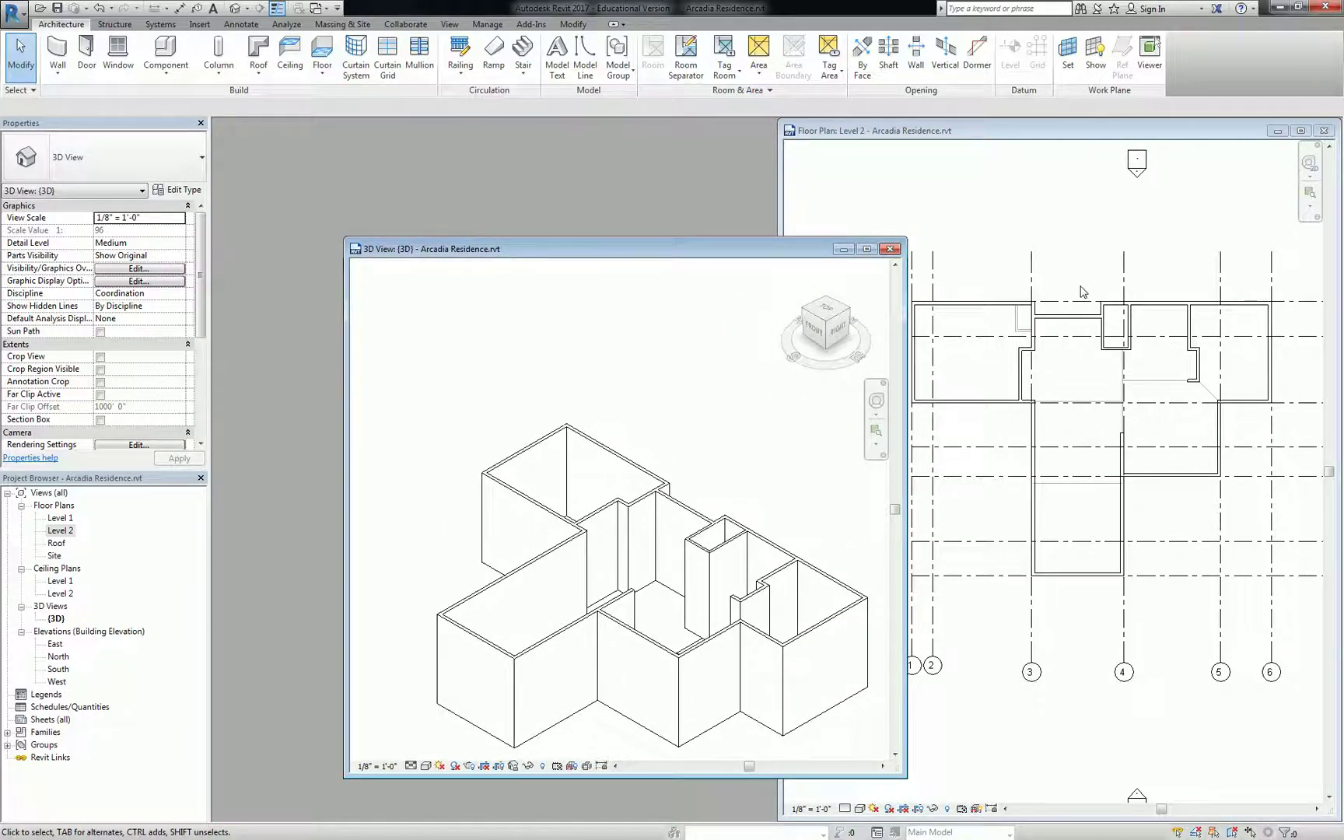
key("w")
key("t")
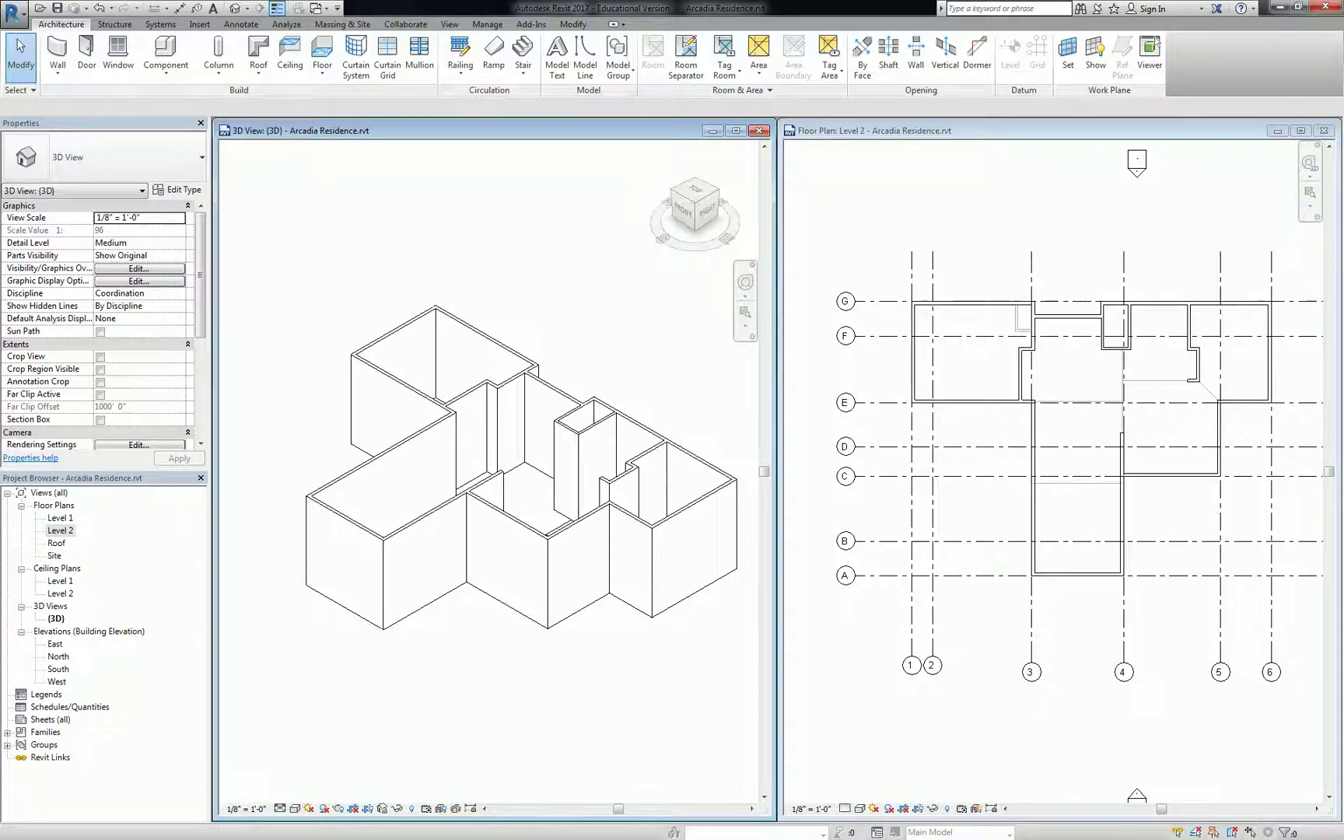
- Switch to Bluebeam Revu and examine the second floor plan on page 11 of the drawing set
left_click(249, 839)
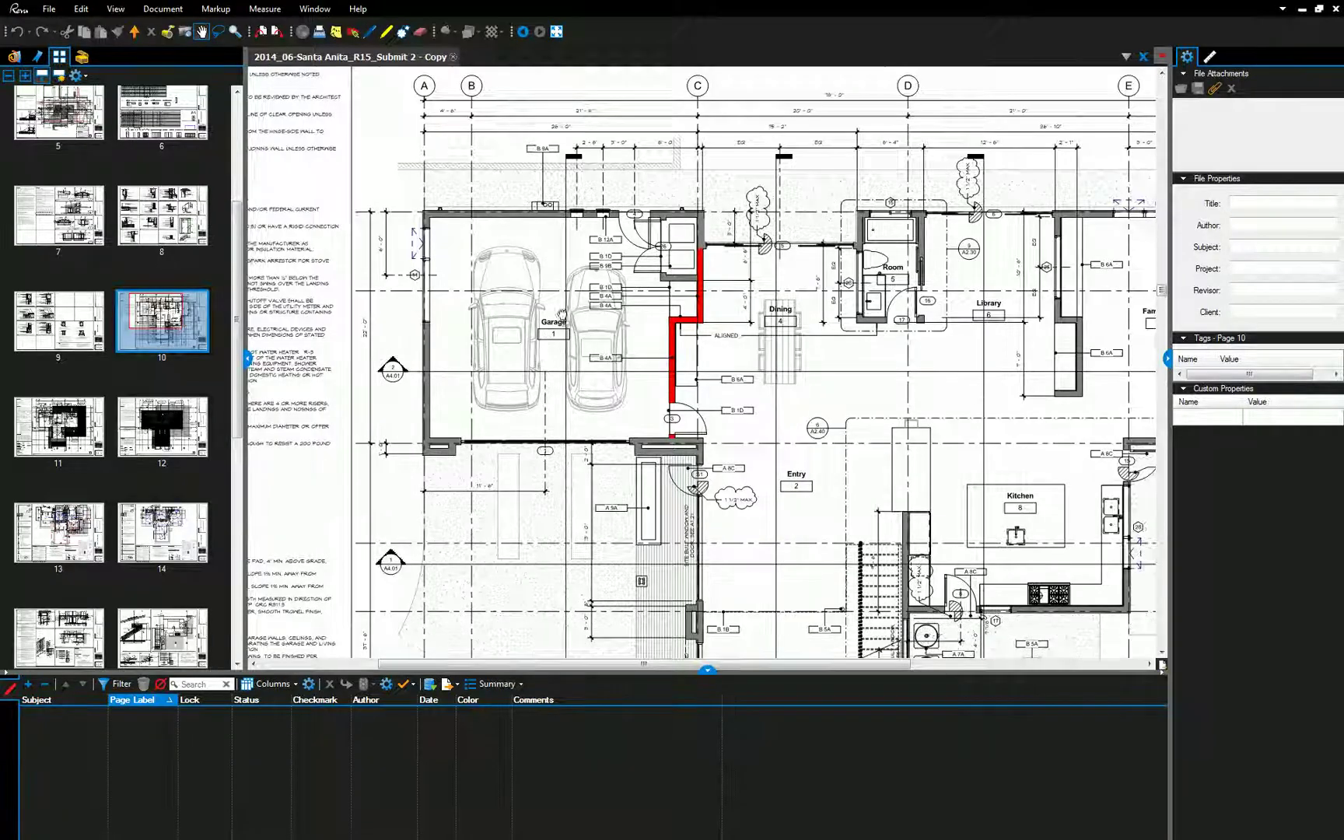
scroll(636, 297, "down", 2)
left_click(84, 420)
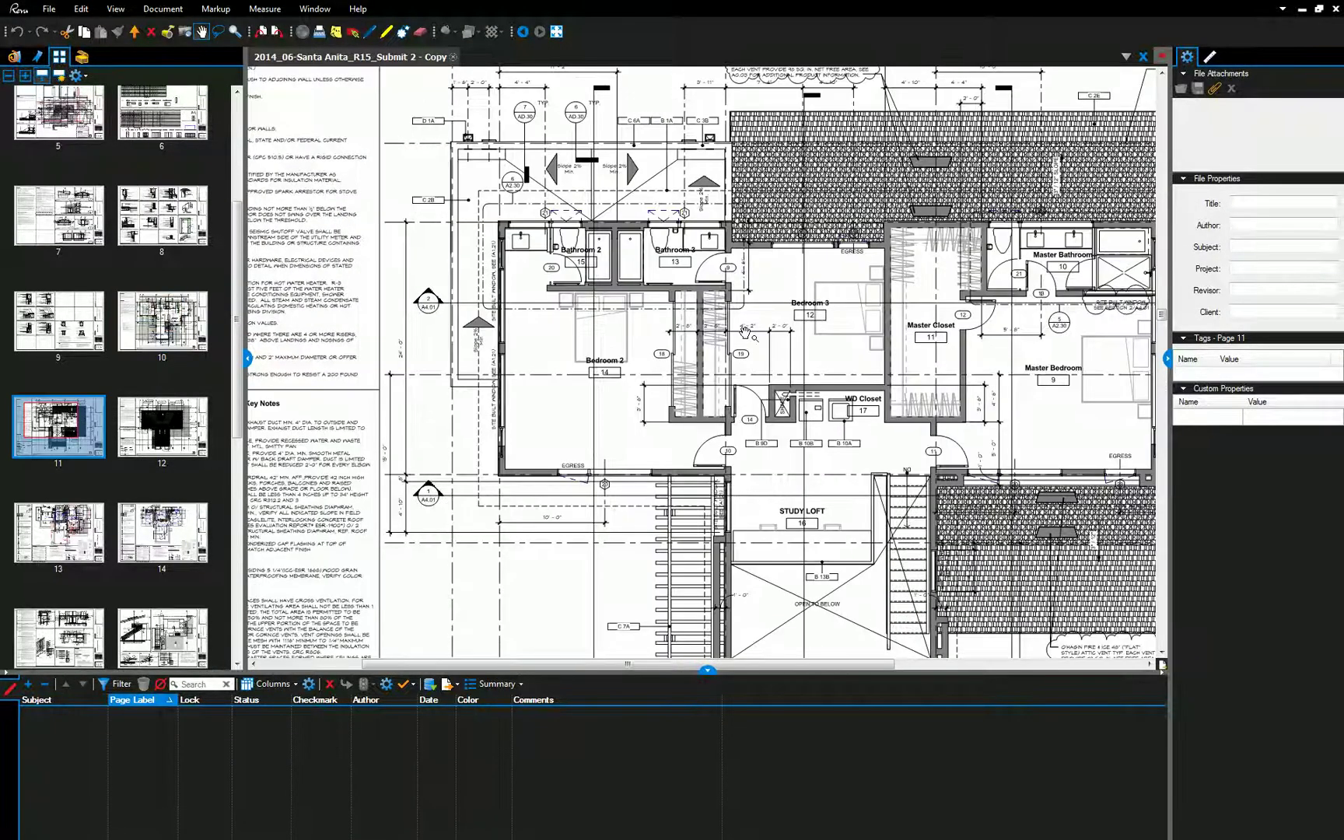
scroll(838, 400, "down", 3)
scroll(839, 399, "up", 2)
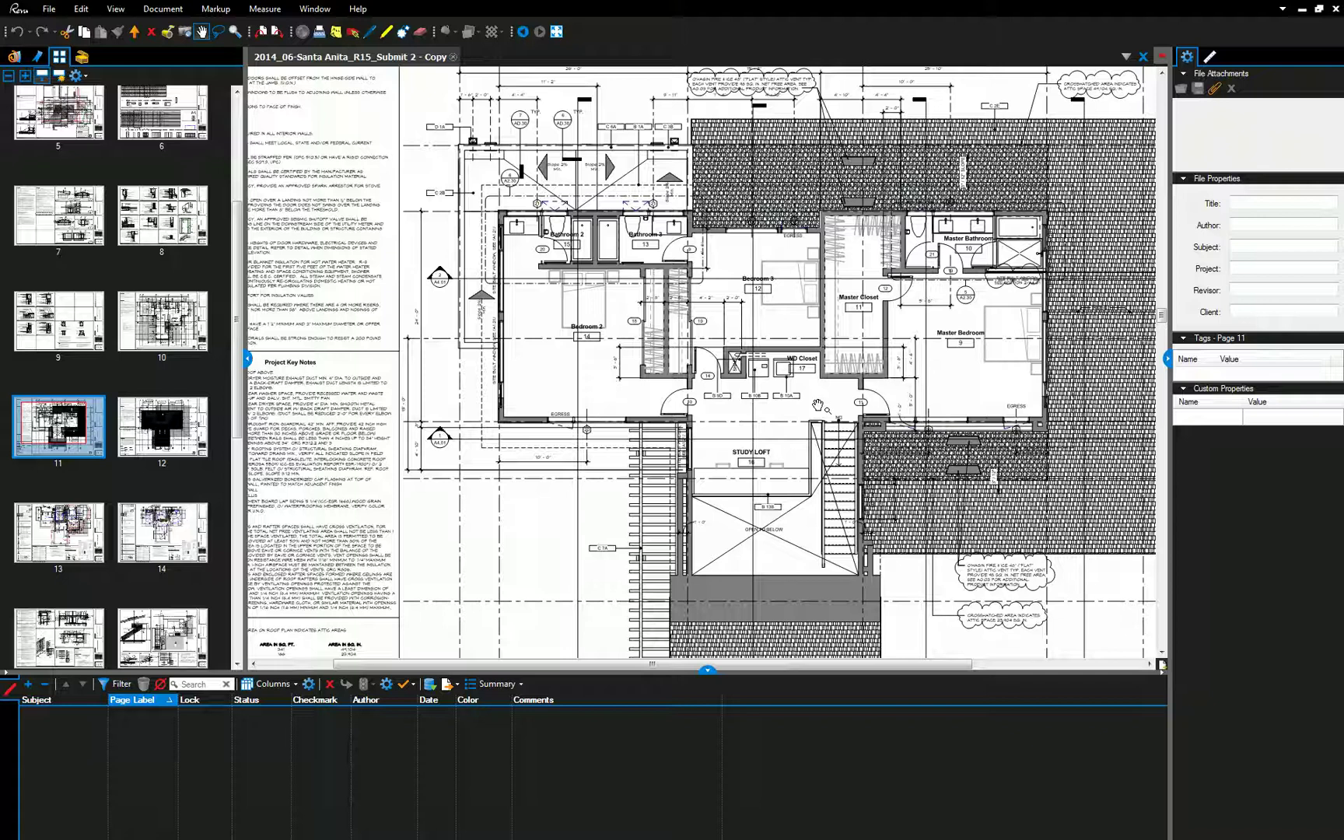
scroll(121, 294, "up", 3)
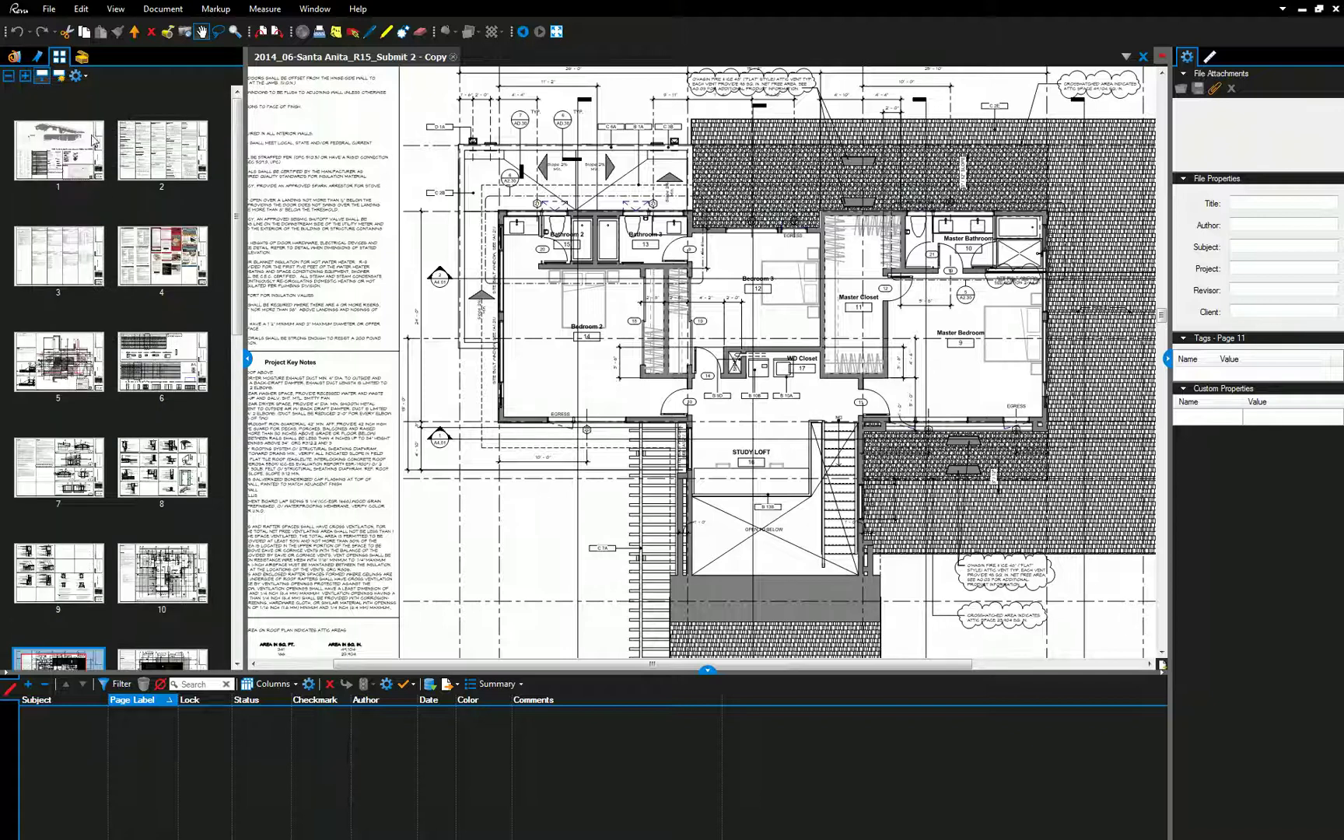
- Examine the exterior perspective of the house on the cover sheet, page 1
left_click(70, 144)
left_click_drag(704, 234, 665, 310)
scroll(876, 260, "up", 1)
left_click_drag(875, 260, 847, 300)
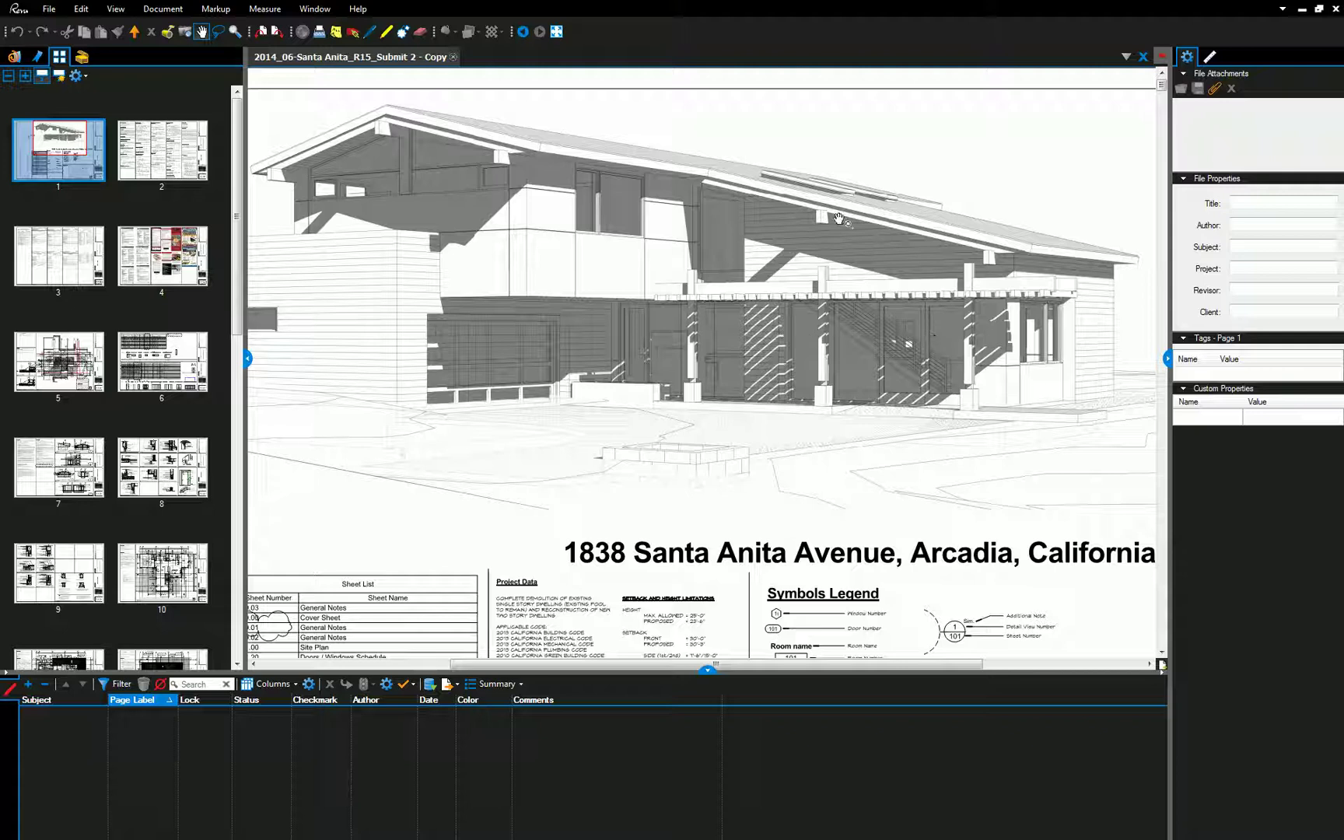
- Check the site plan on page 5, and study the Bedroom 2 and bathroom walls on page 11
left_click(67, 367)
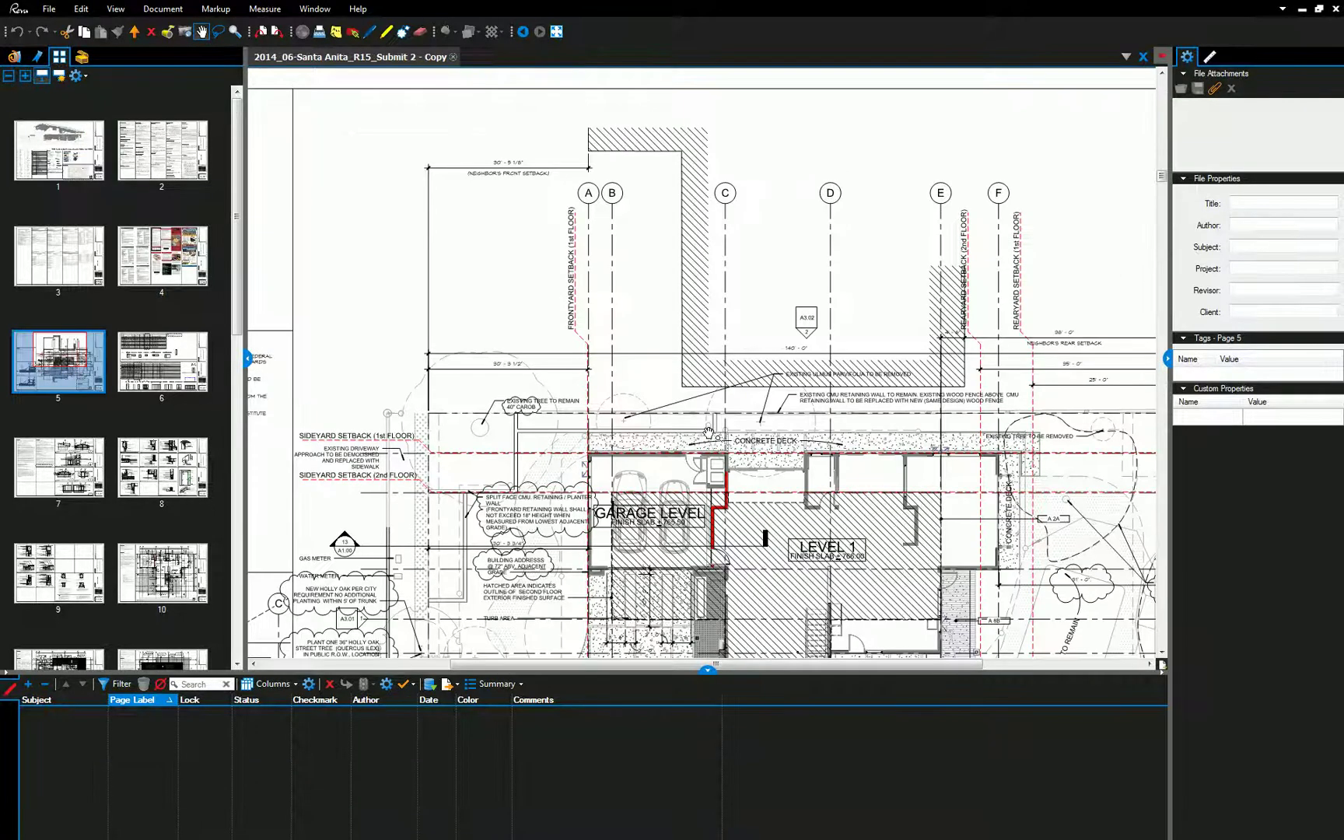
scroll(87, 591, "down", 5)
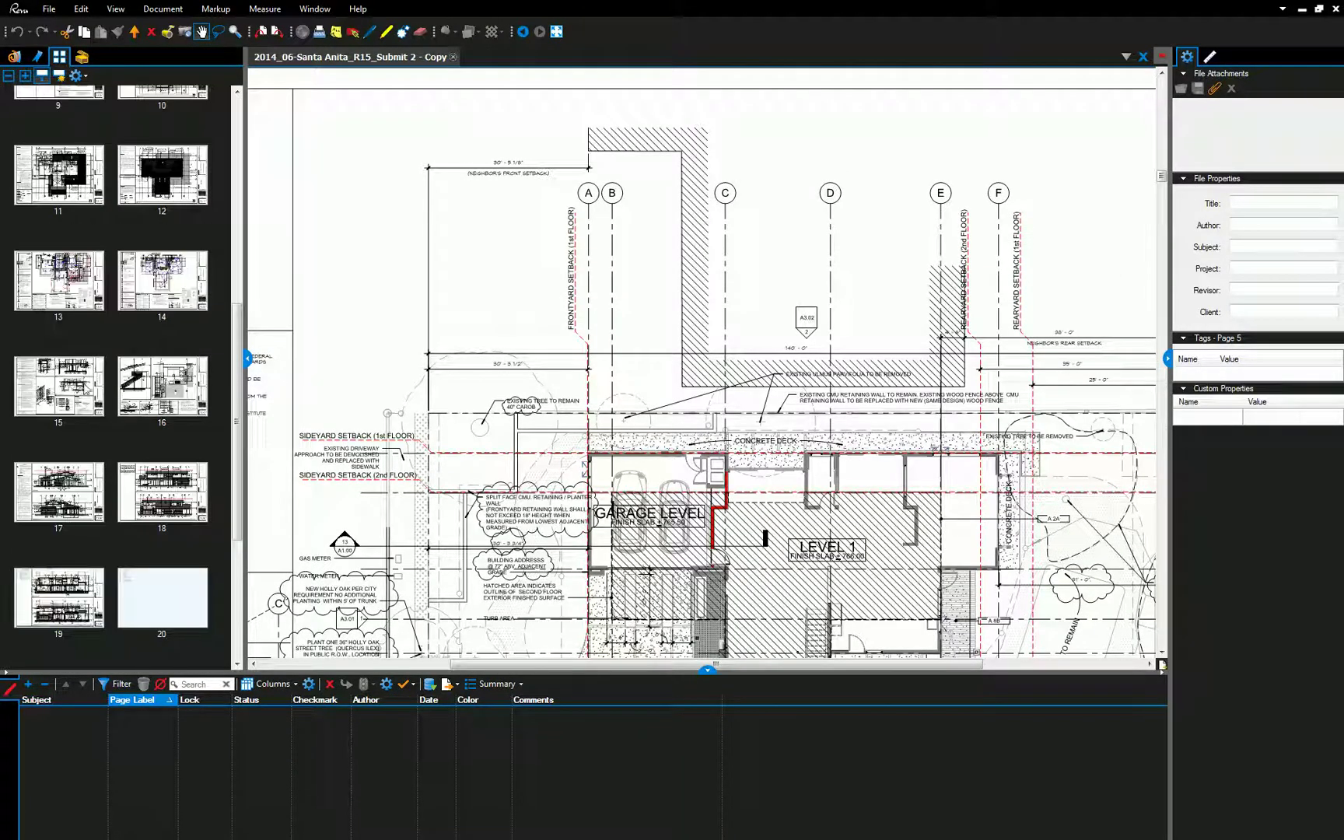
left_click(72, 181)
scroll(558, 237, "down", 1)
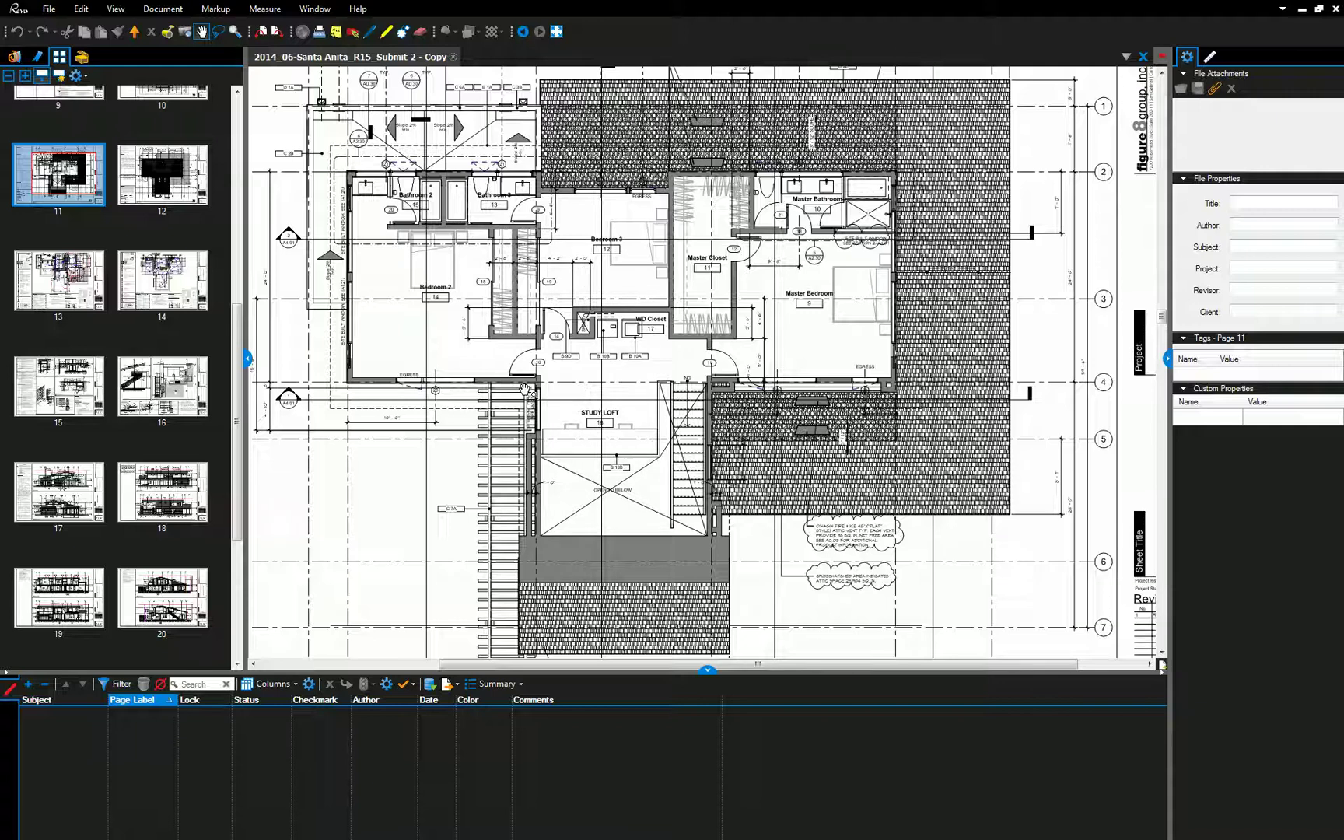
left_click_drag(350, 224, 419, 265)
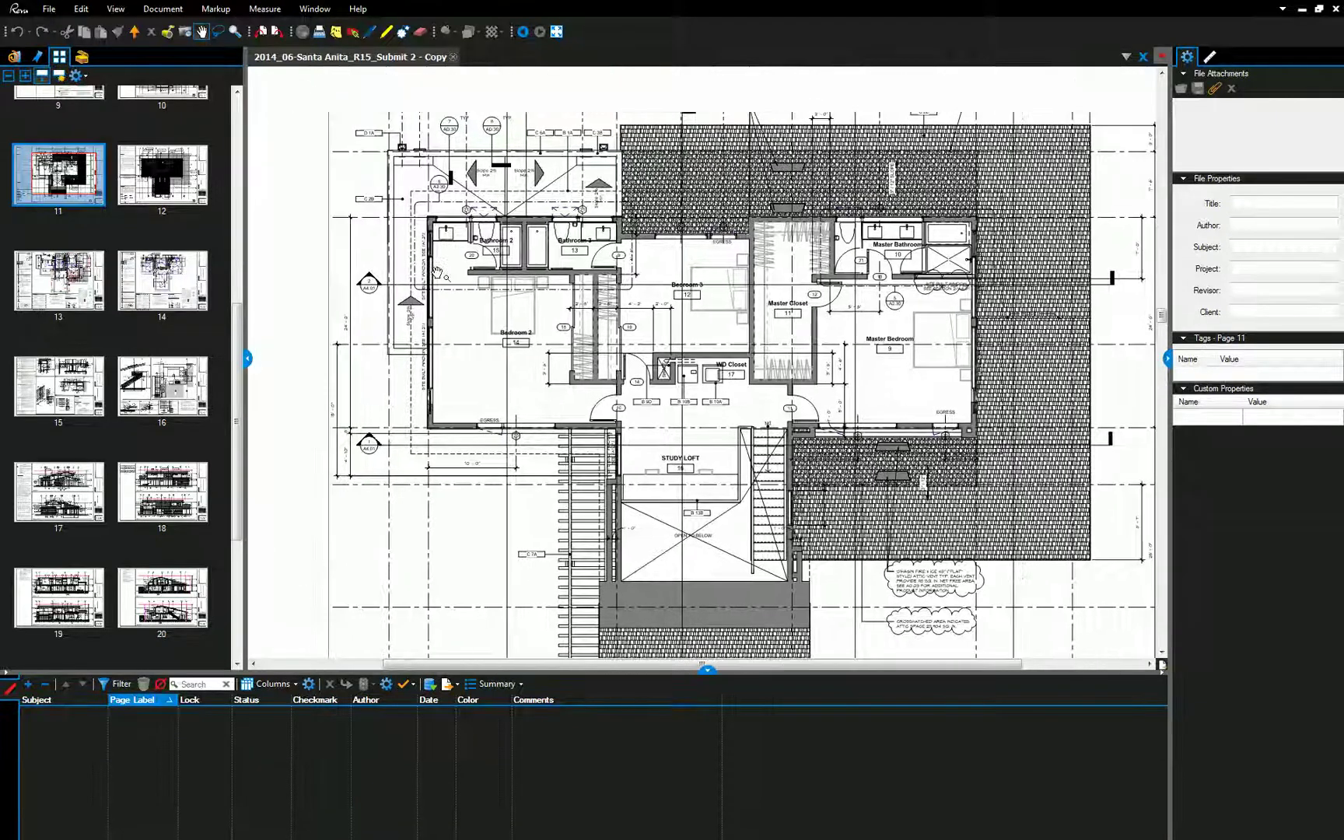
scroll(426, 247, "up", 1)
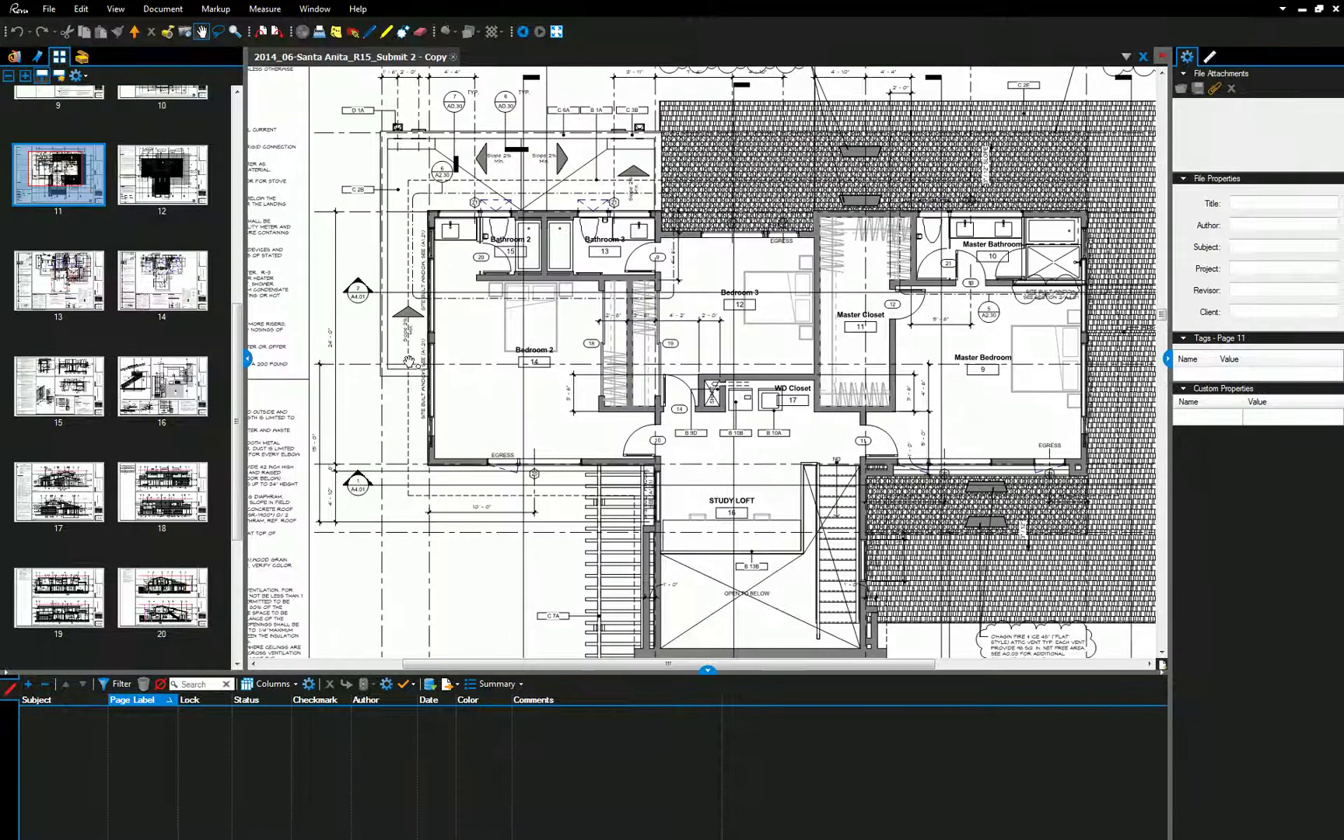
scroll(366, 264, "up", 3)
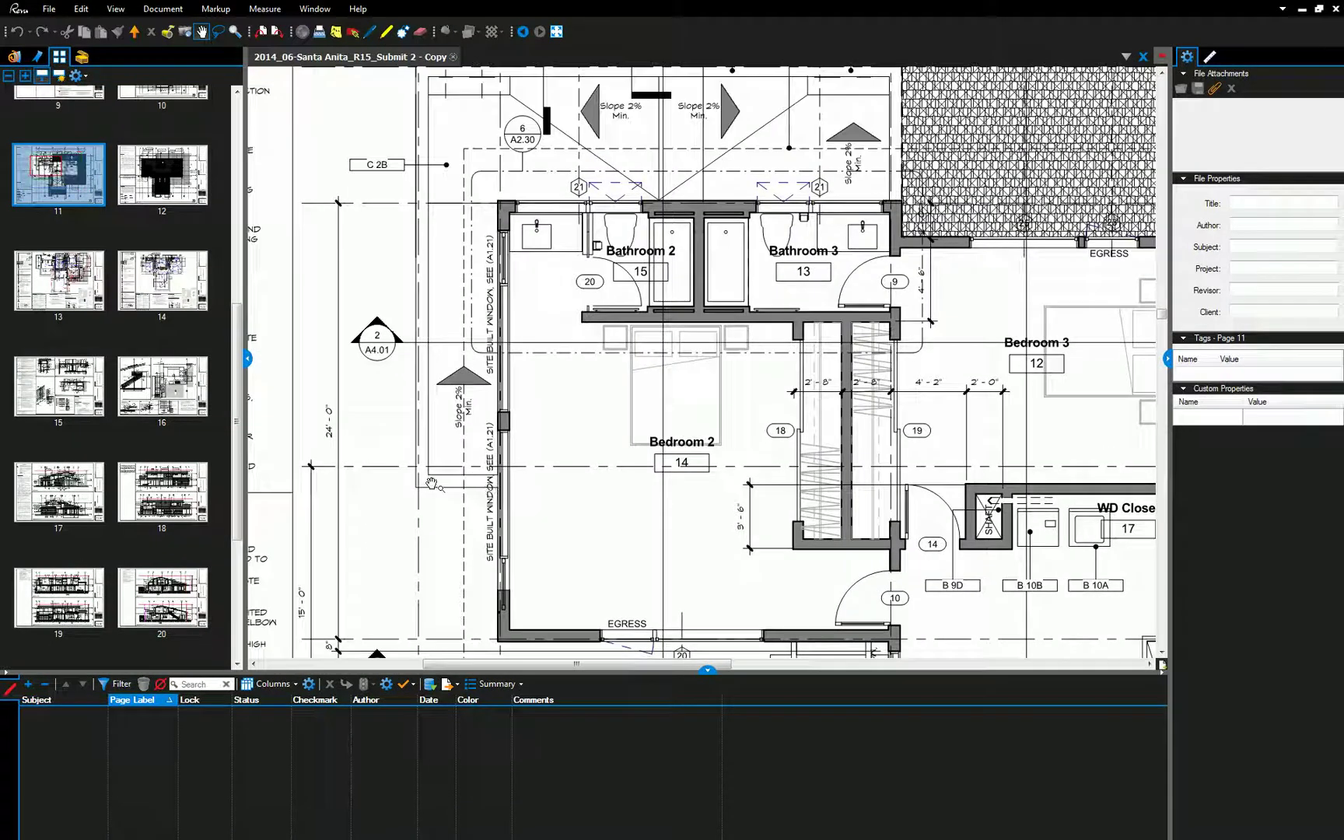
scroll(436, 319, "down", 2)
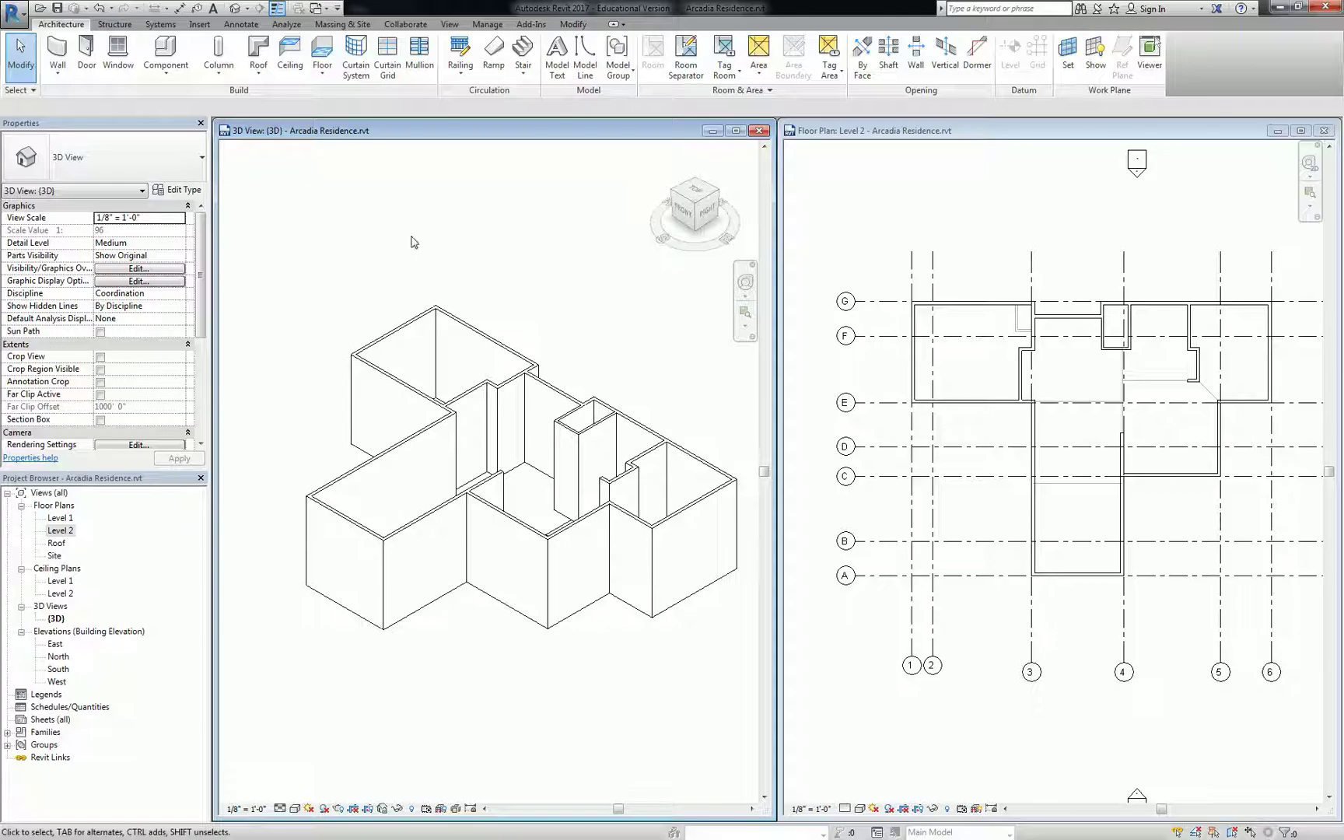
- Return to Revit and check grid lines F and 2 and the garage's north wall against the second floor plan sheet
left_click(1042, 325)
scroll(959, 336, "up", 3)
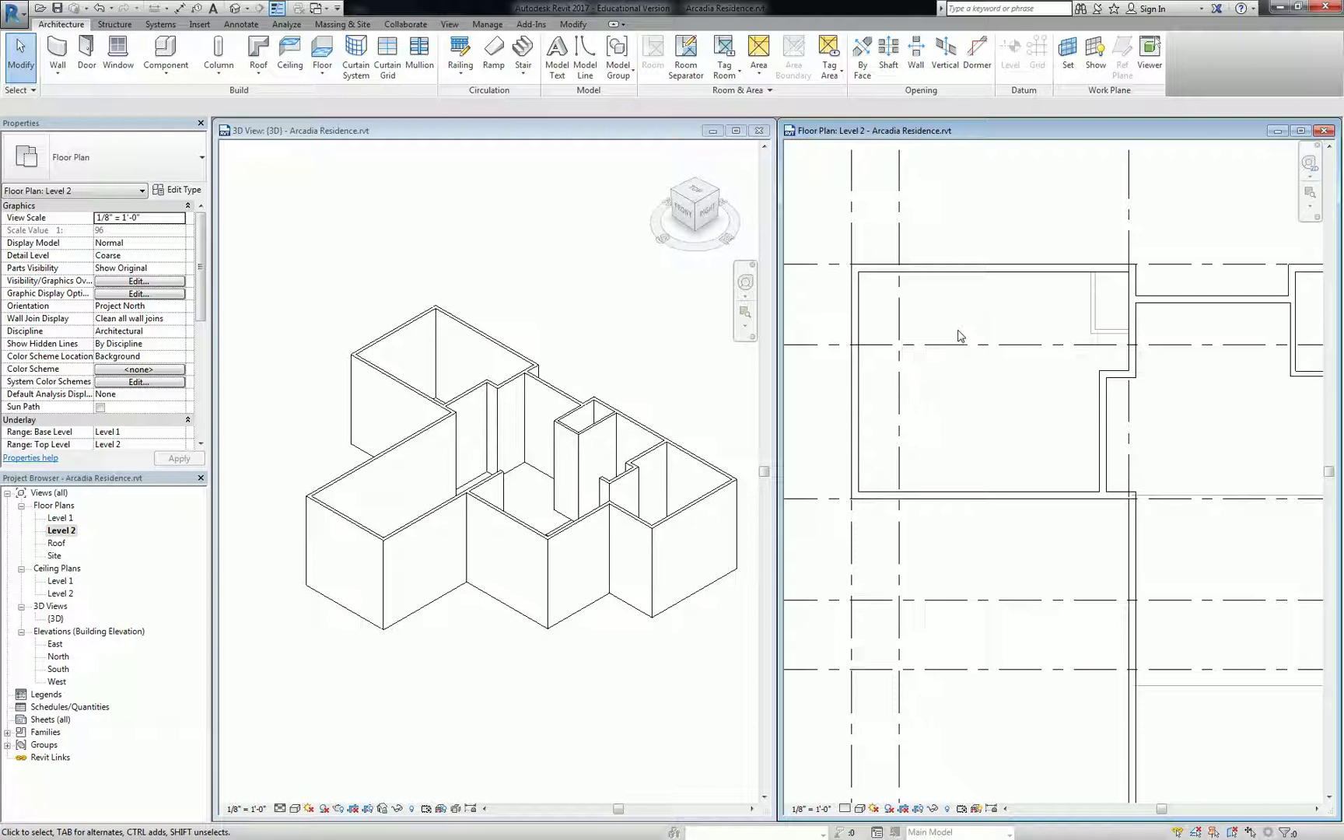
left_click(930, 346)
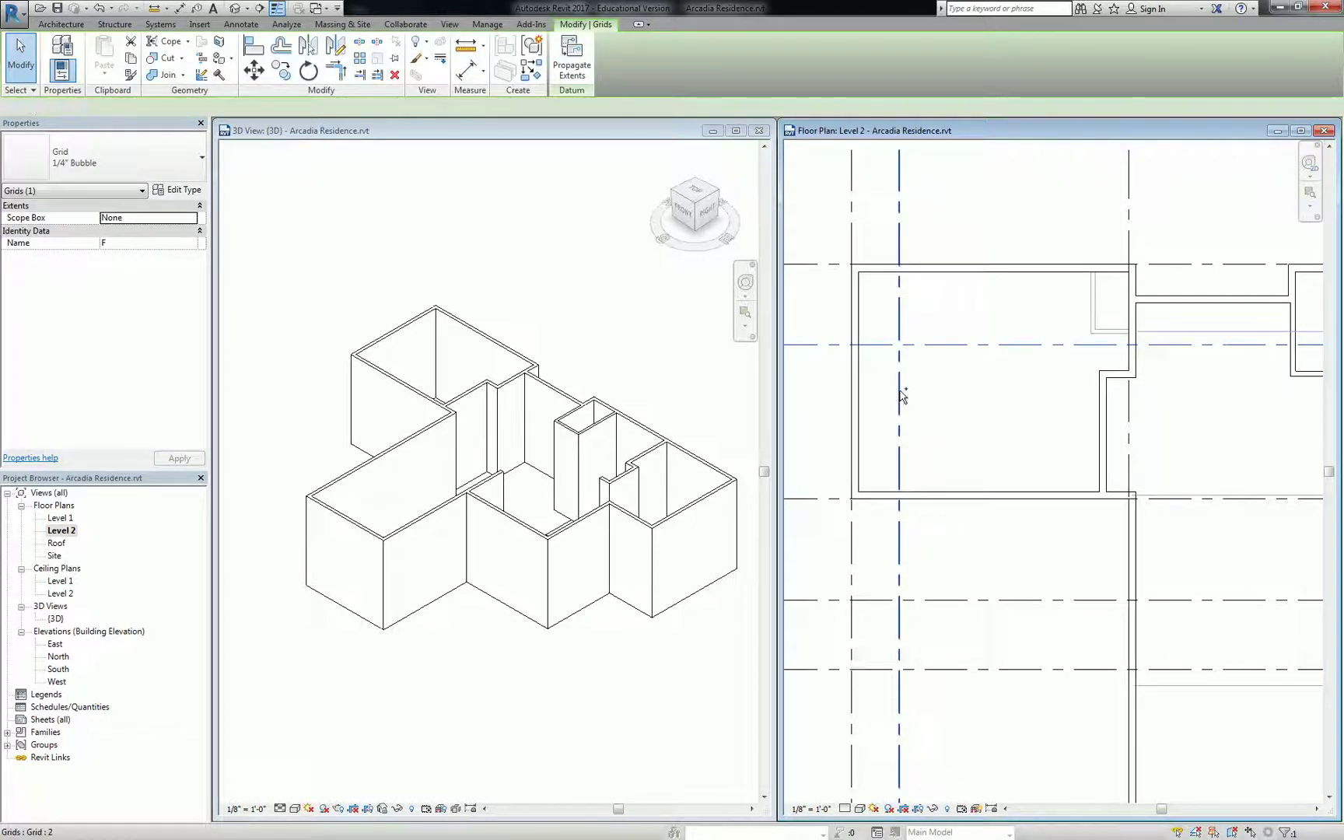
left_click(903, 395, "ctrl")
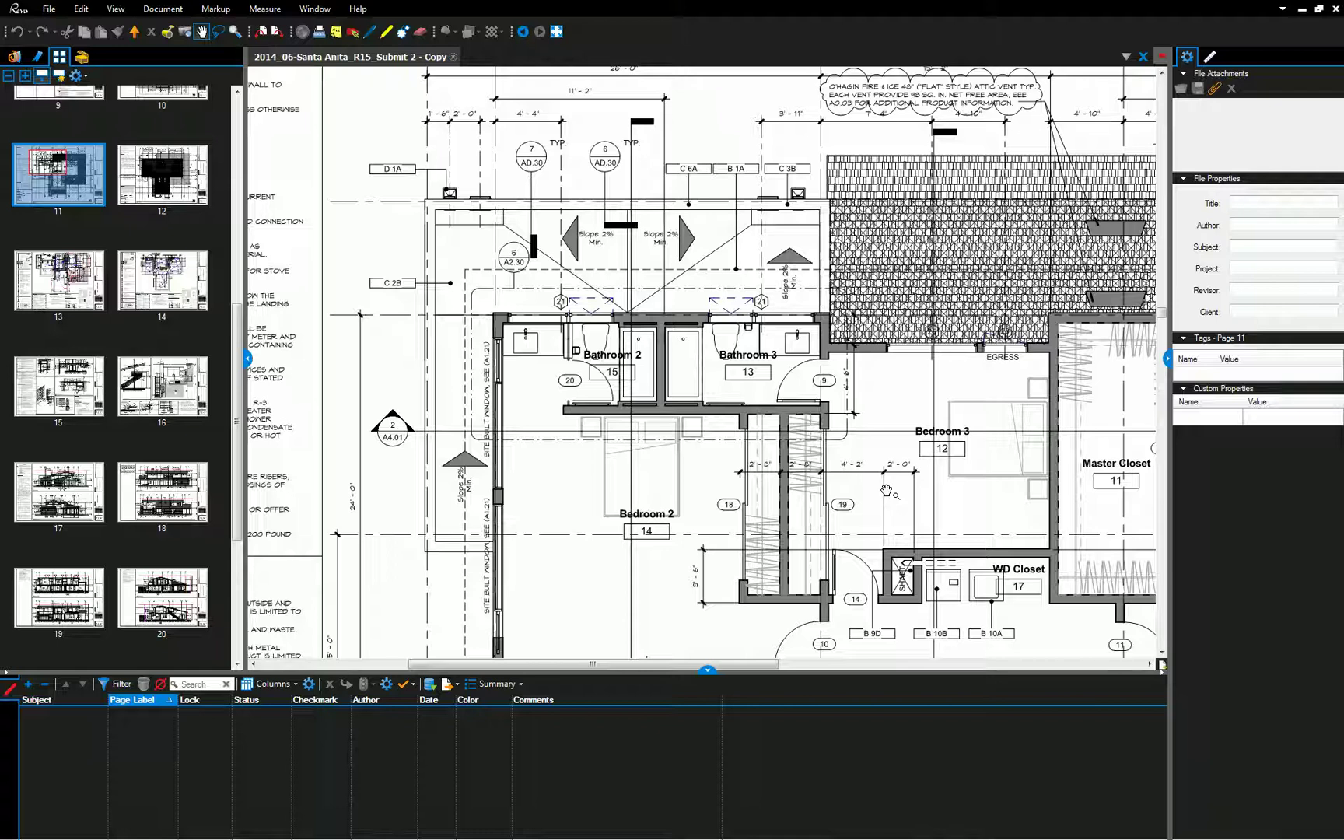
scroll(754, 415, "down", 3)
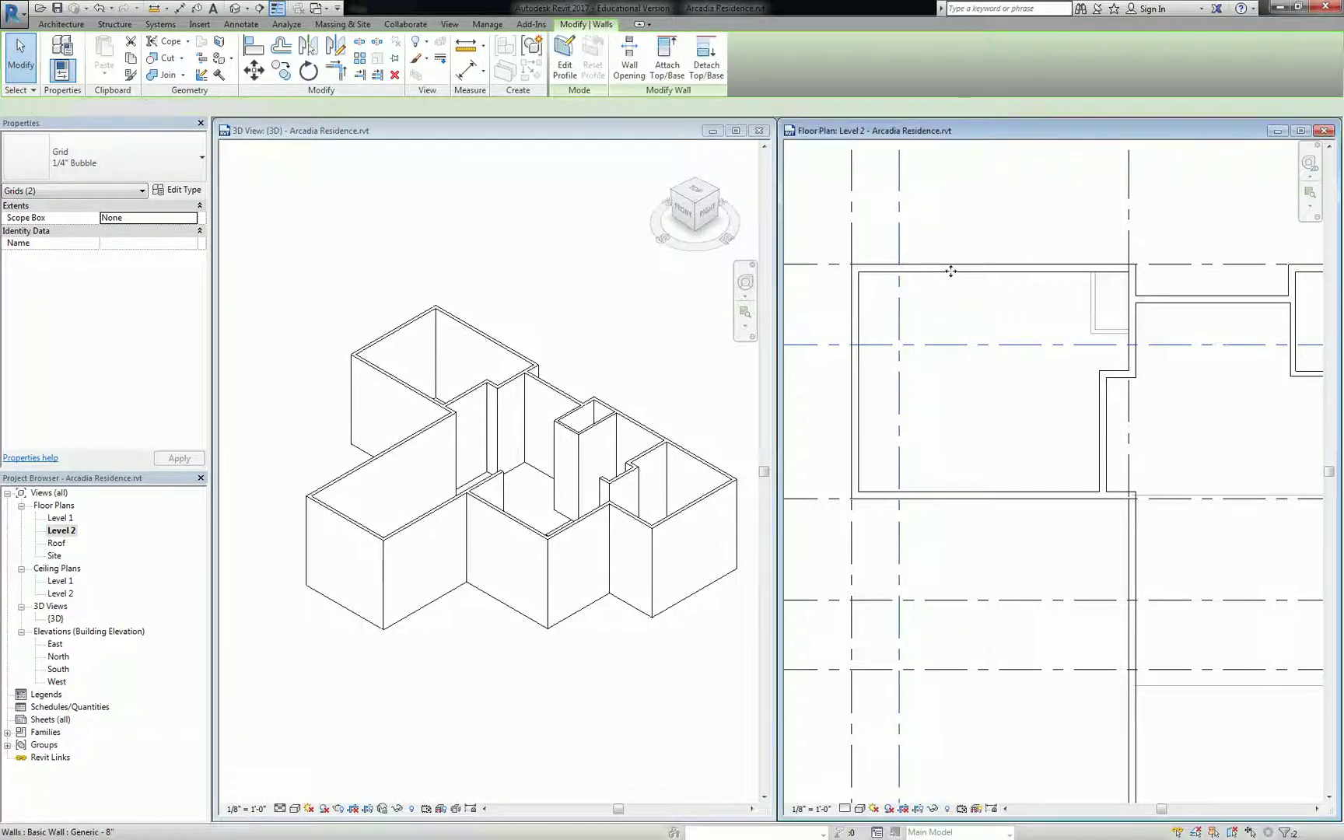
left_click(947, 272)
middle_click_drag(1020, 348, 999, 350)
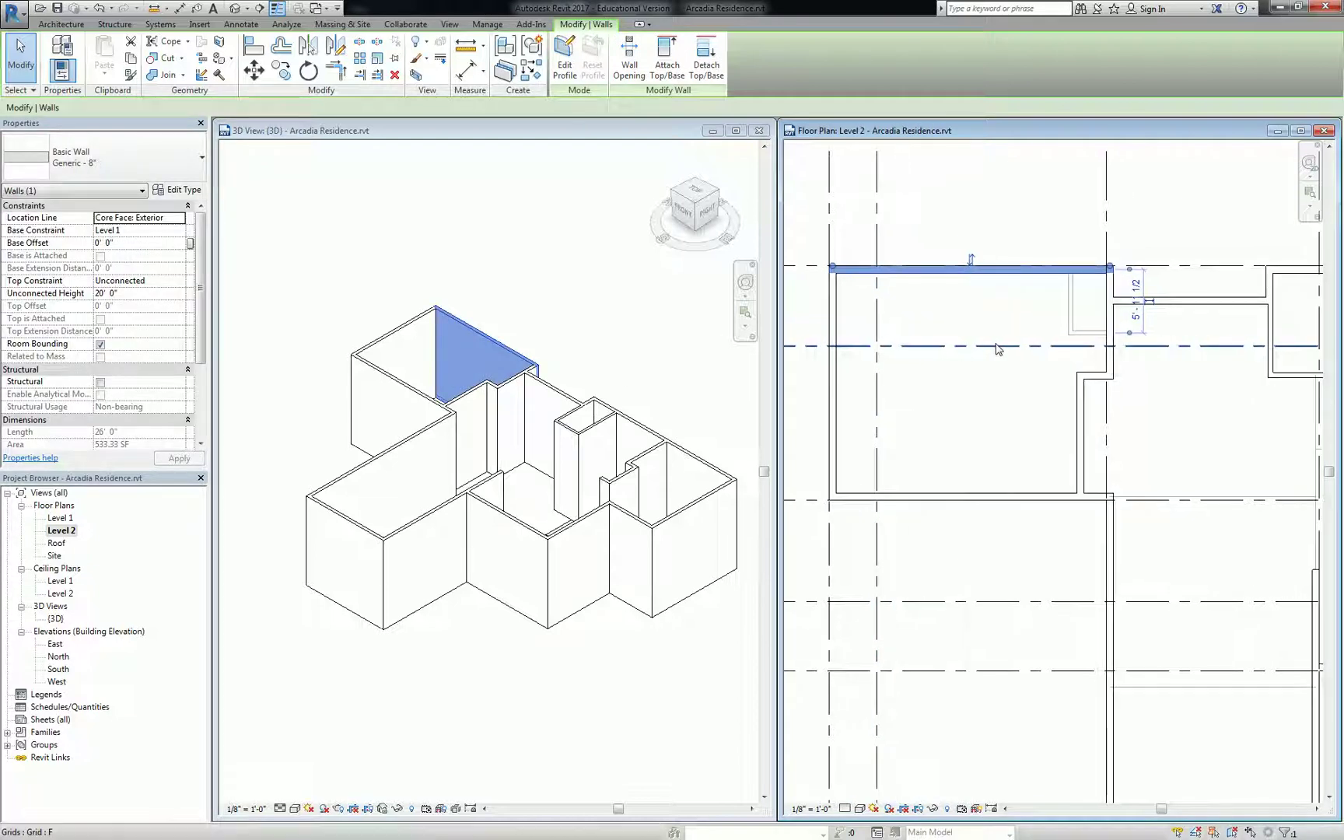
- Draw three chained Generic - 8" walls on Level 2 near grids D, 2 and F, forming a U open to the east
key("w")
key("a")
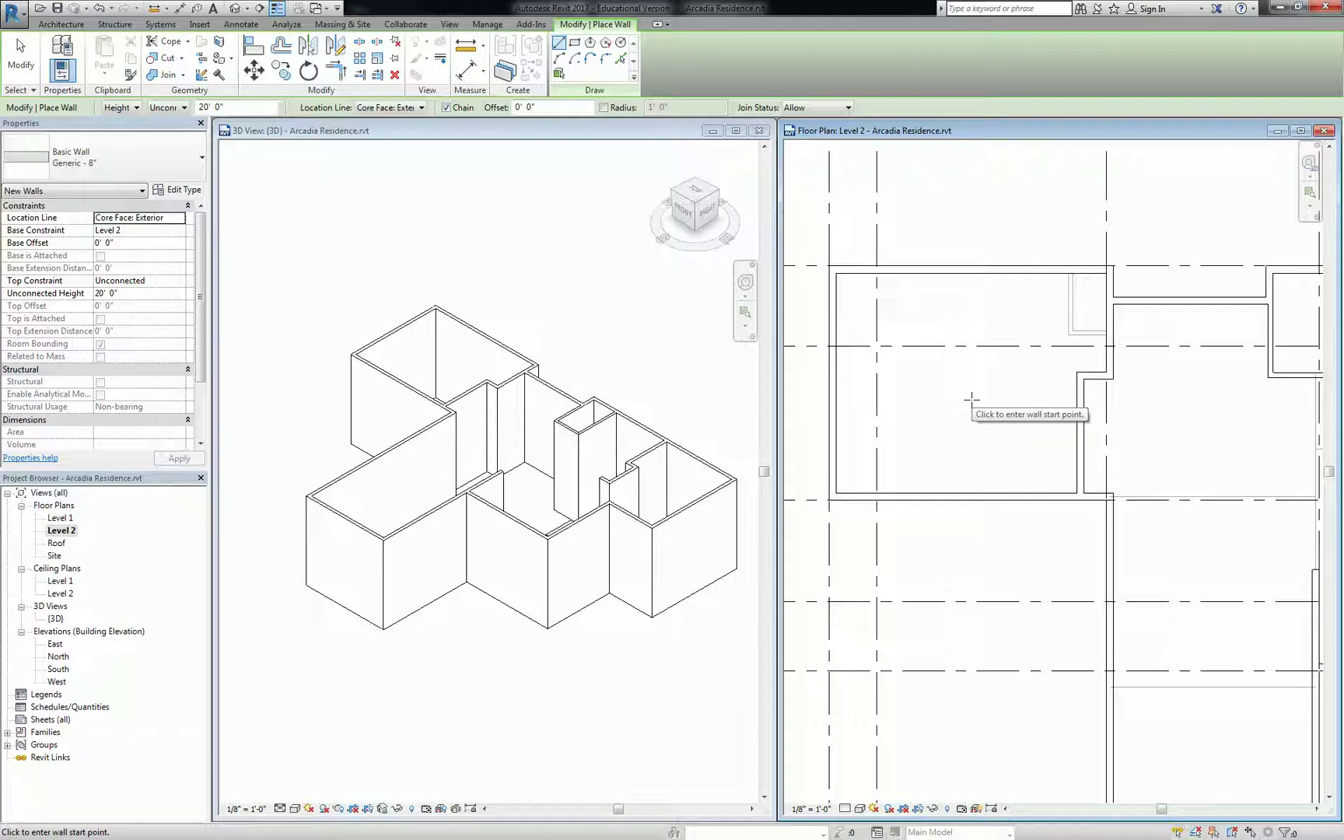
left_click(1095, 592)
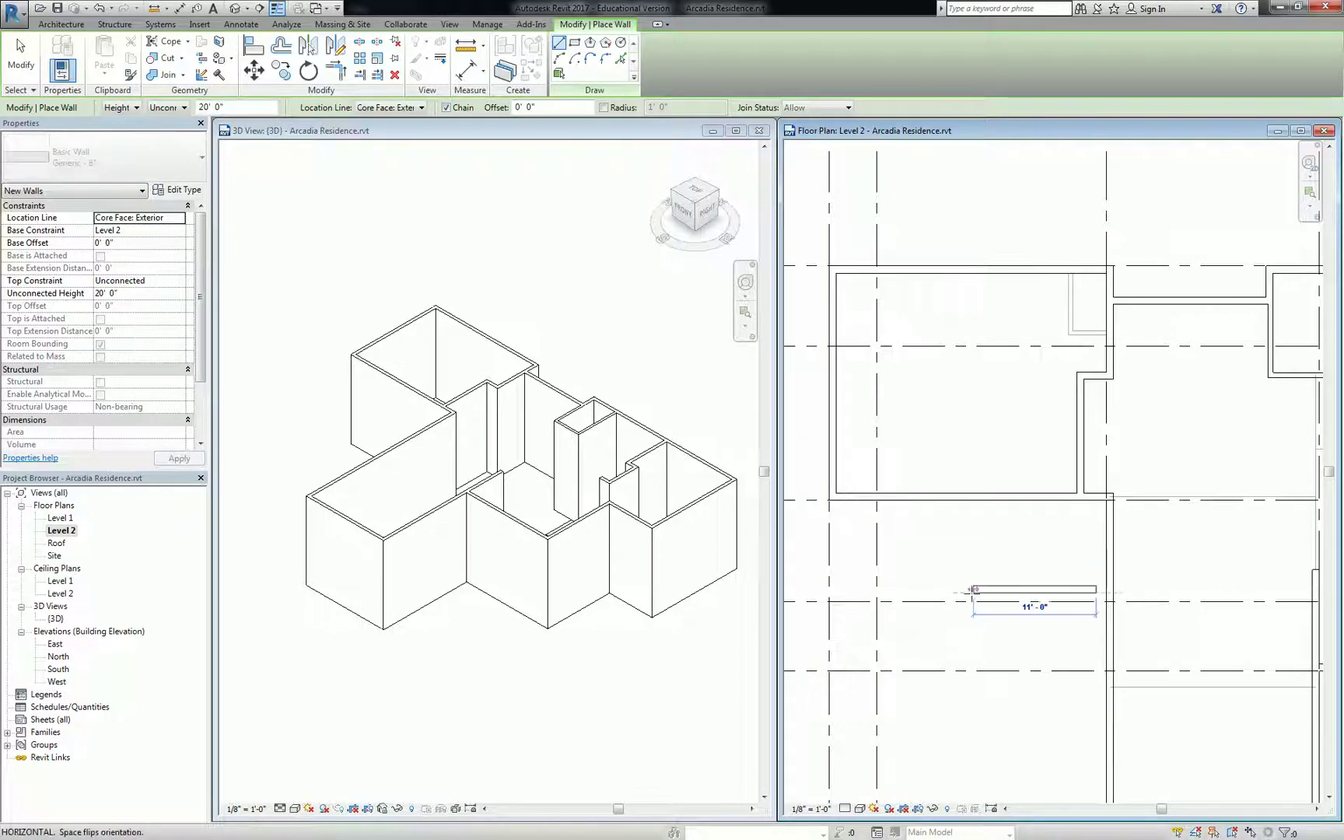
left_click(887, 589)
left_click(889, 360)
left_click(1088, 358)
key("Escape")
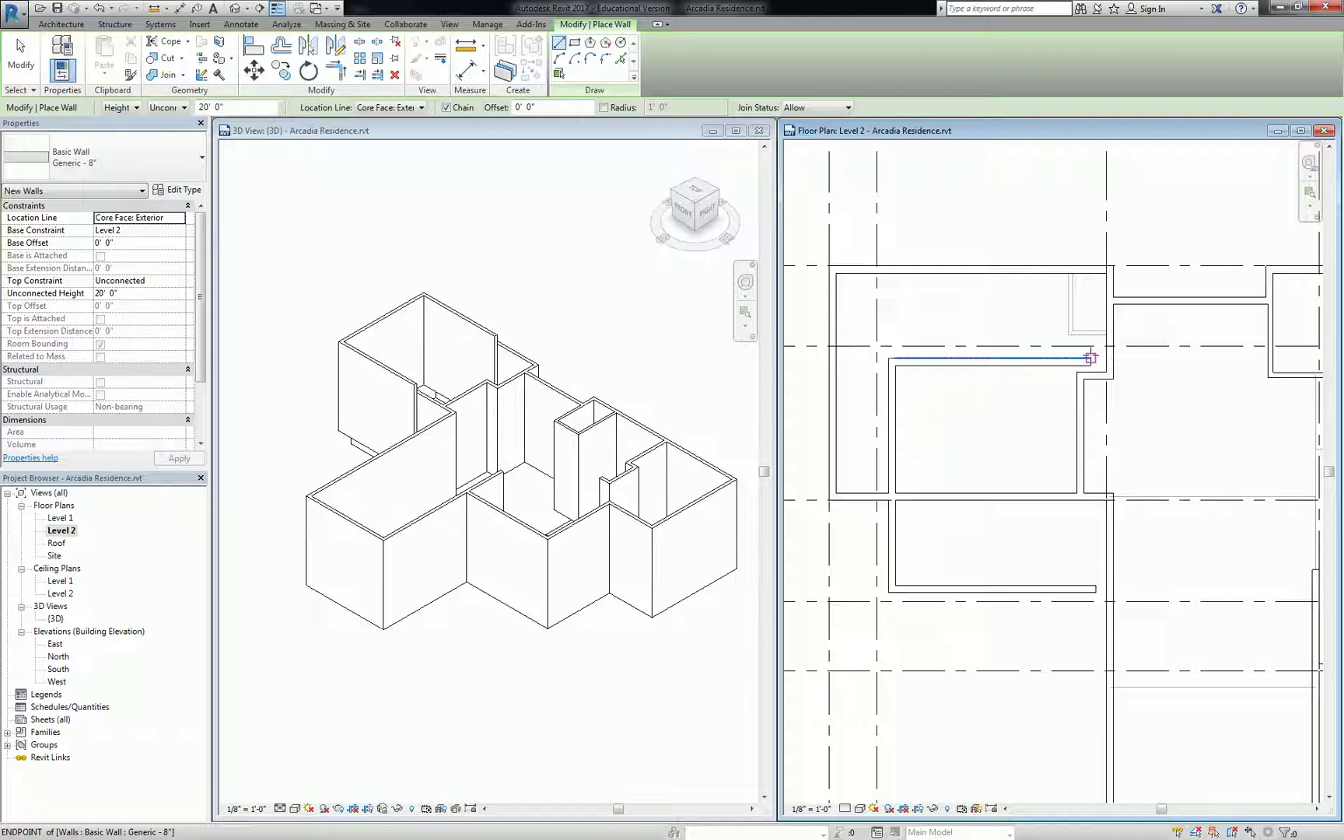
left_click(1090, 358)
key("Escape")
key("Escape")
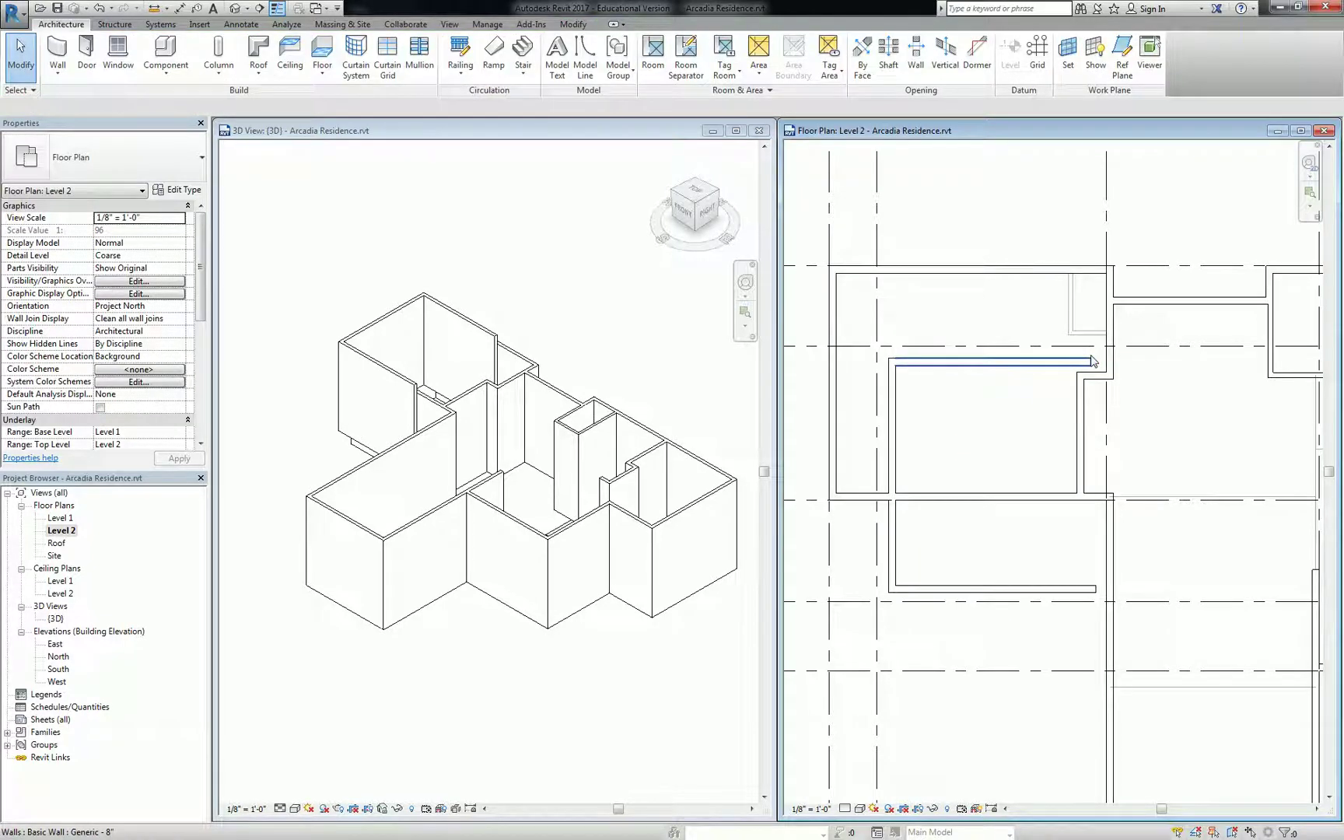
- Align the outer faces of the new south, west and north walls with grid lines D, 2 and F
key("a")
key("l")
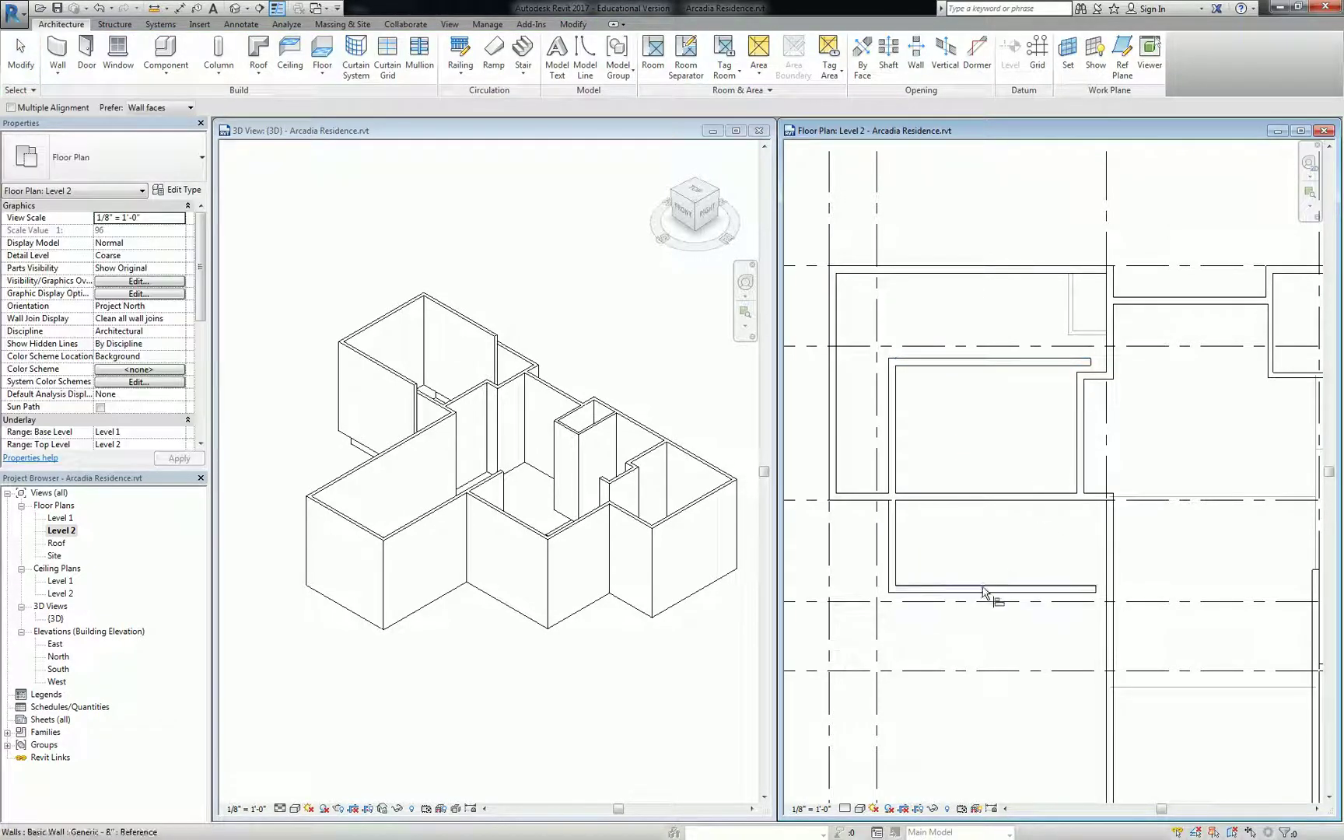
left_click(925, 593)
left_click(878, 562)
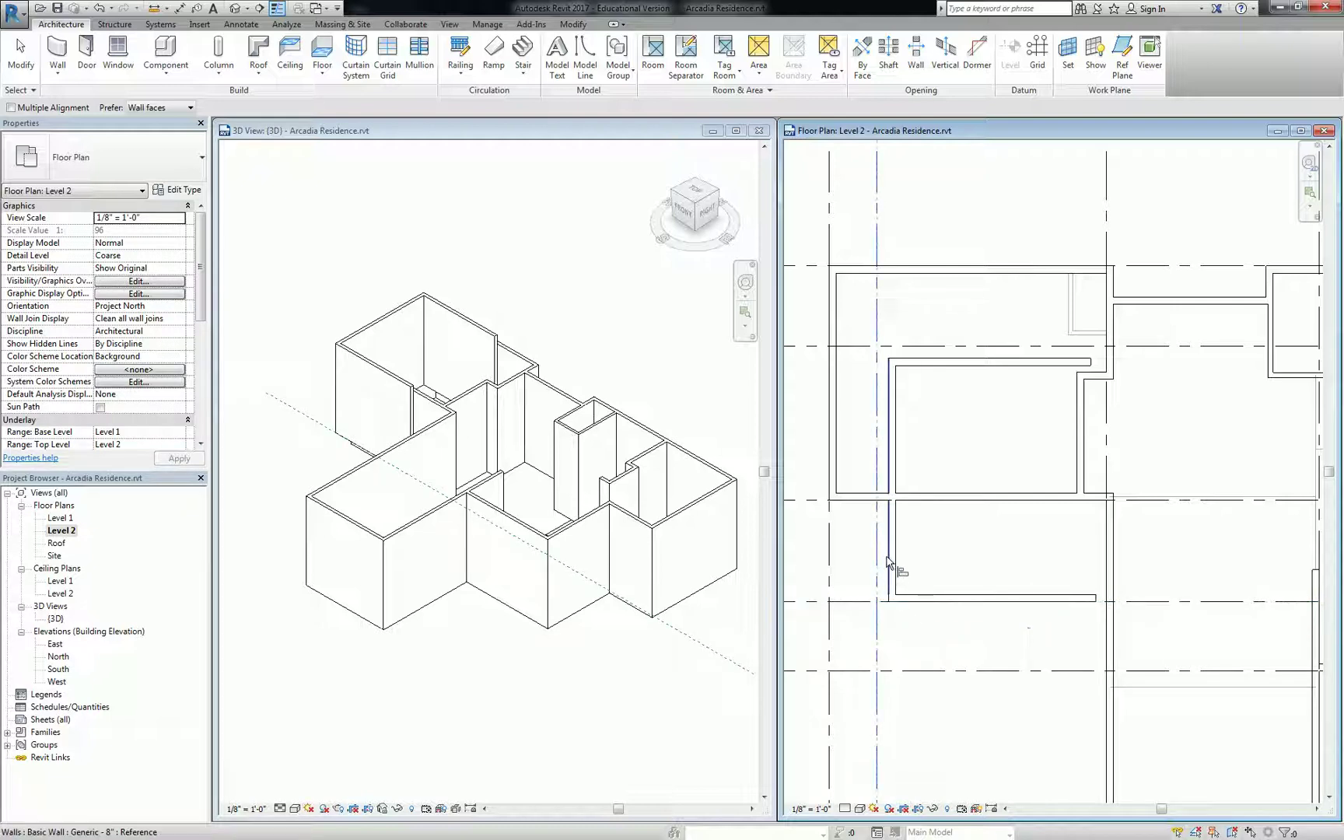
left_click(889, 558)
left_click(950, 347)
left_click(956, 360)
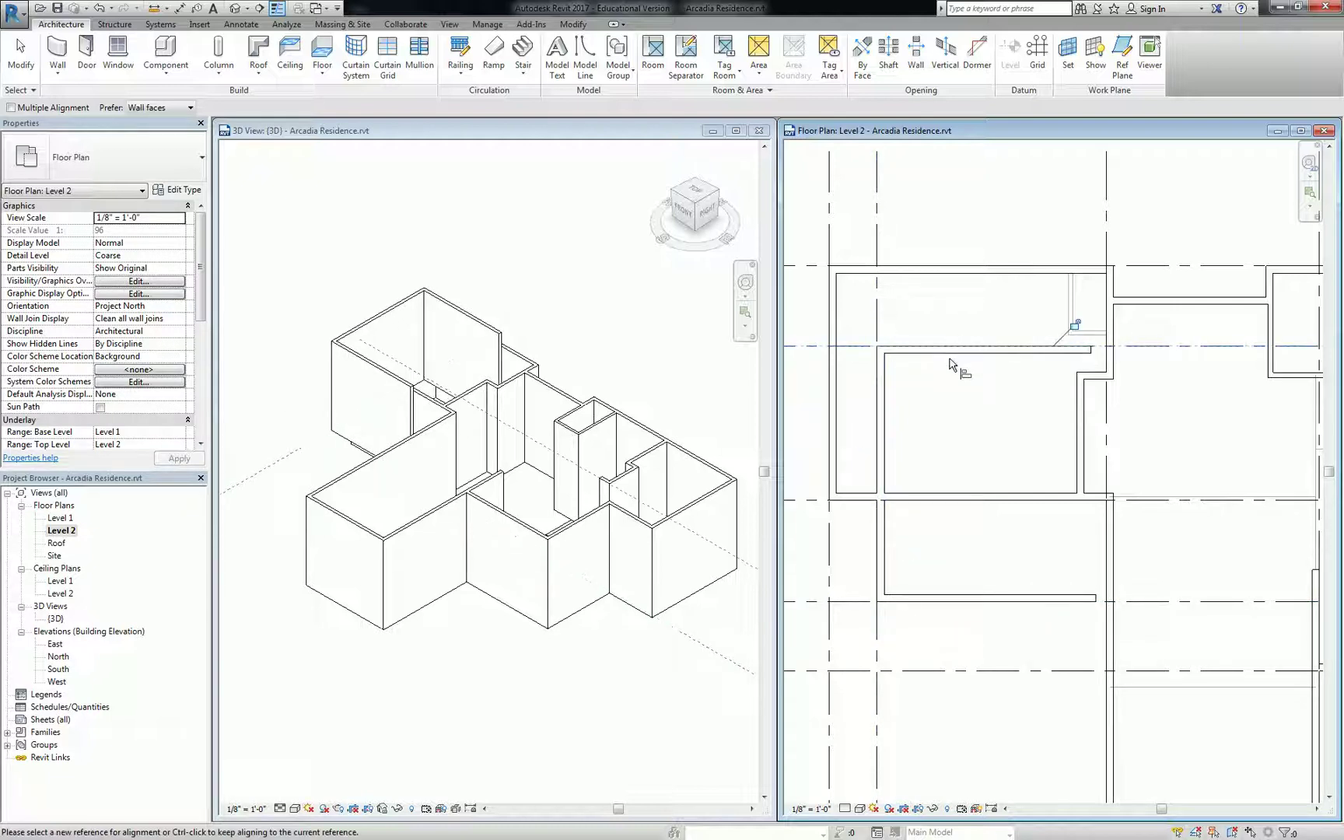
- Finish aligning and orbit the 3D view toward the front to examine the new Level 2 walls above the garage
key("Escape")
key("Escape")
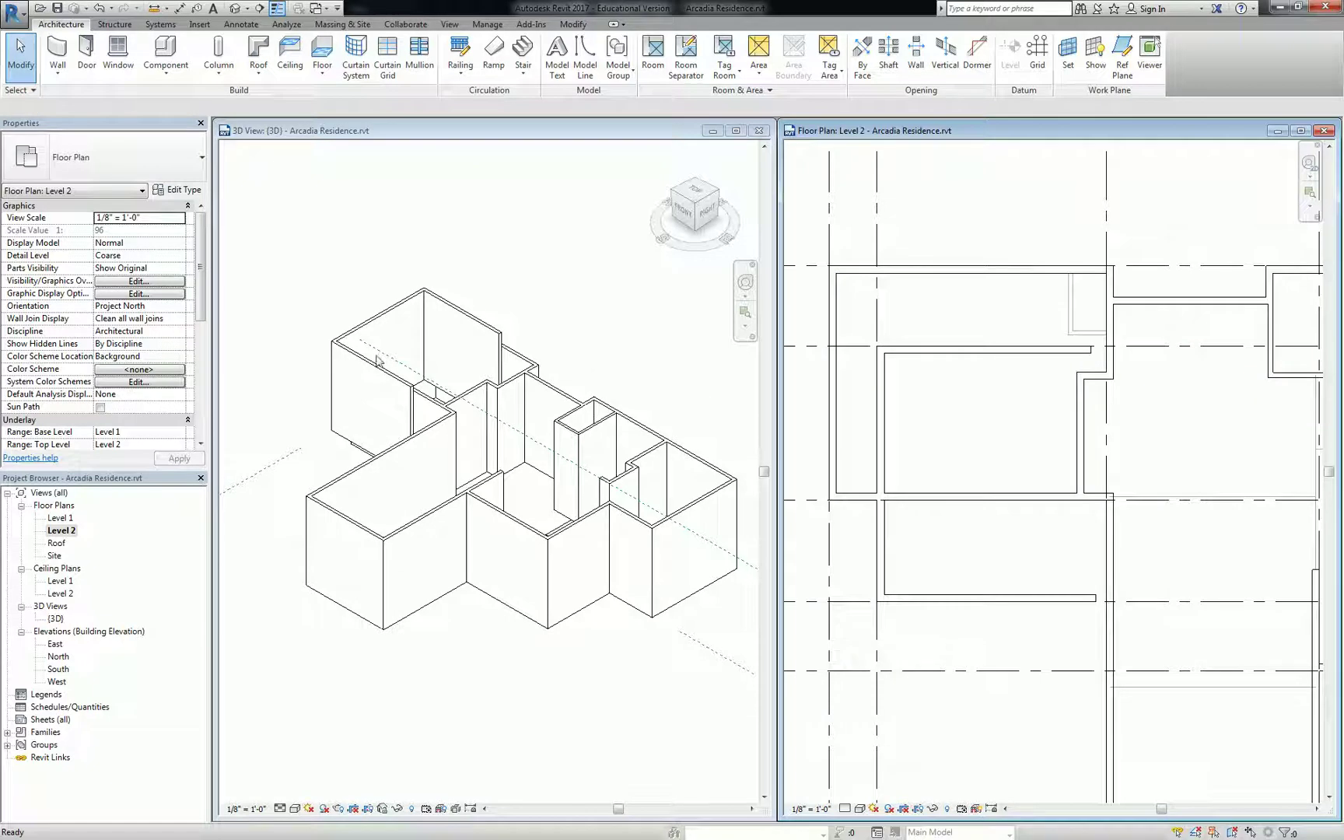
left_click(451, 363)
right_click(449, 493)
middle_click_drag(528, 339, 476, 467, "shift")
scroll(476, 467, "down", 3)
scroll(322, 450, "up", 6)
middle_click_drag(621, 504, 600, 504, "shift")
middle_click_drag(591, 399, 545, 436)
scroll(528, 383, "down", 1)
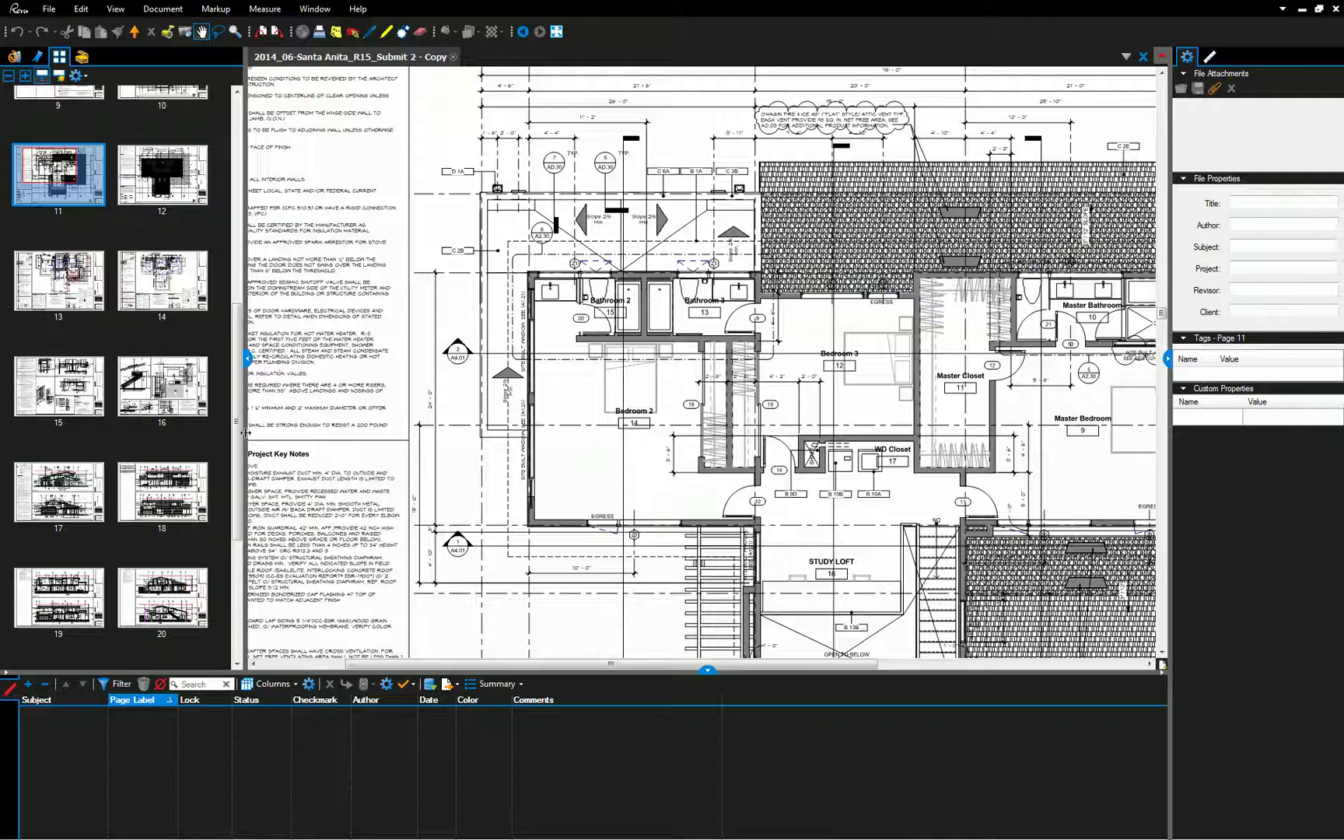
- Switch to the PDF drawing set in Revu, show the exterior rendering on page 1, and float its window over Revit
left_click_drag(237, 433, 238, 222)
left_click(63, 151)
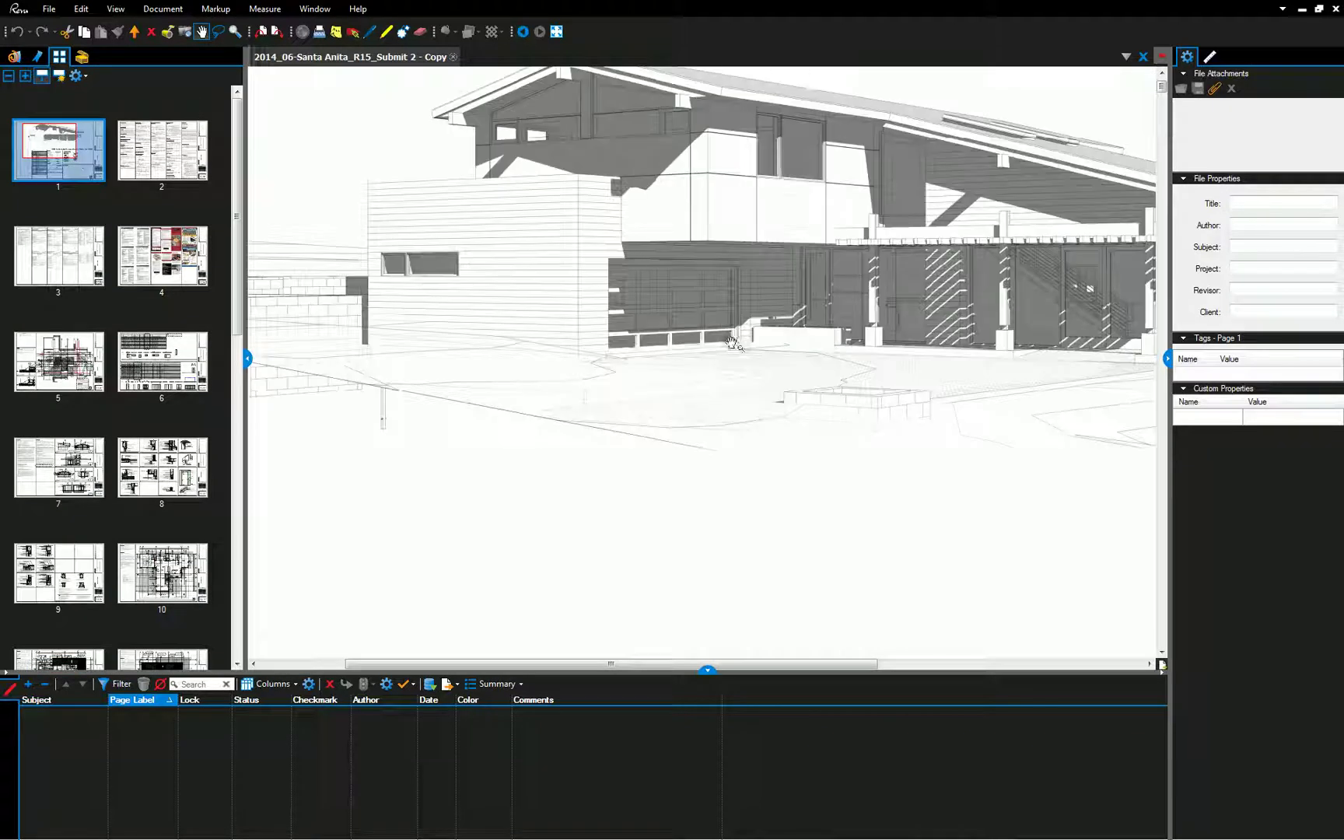
left_click_drag(814, 4, 1070, 253)
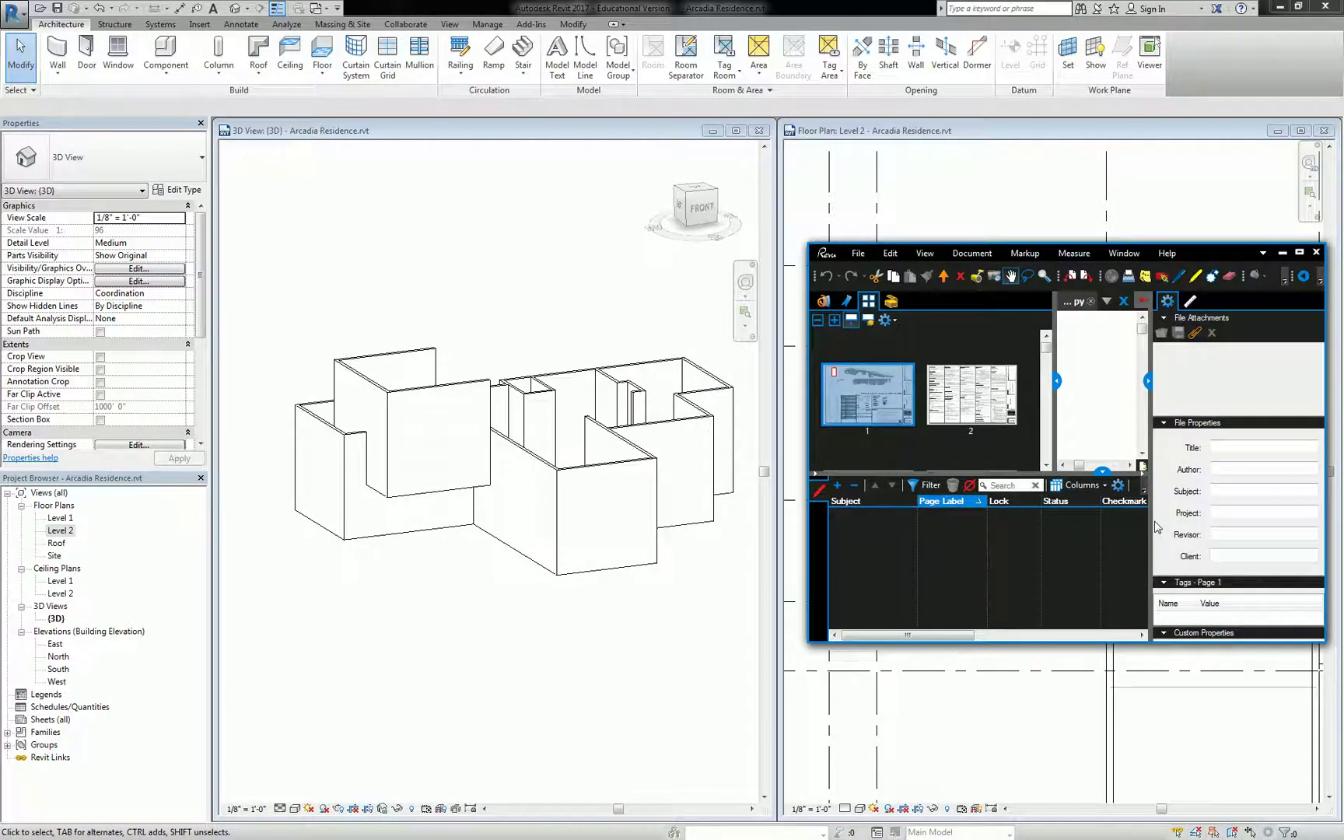
- Hide the markup list, page thumbnails and file properties, and enlarge the PDF window to compare the rendering with the 3D model
left_click(1103, 472)
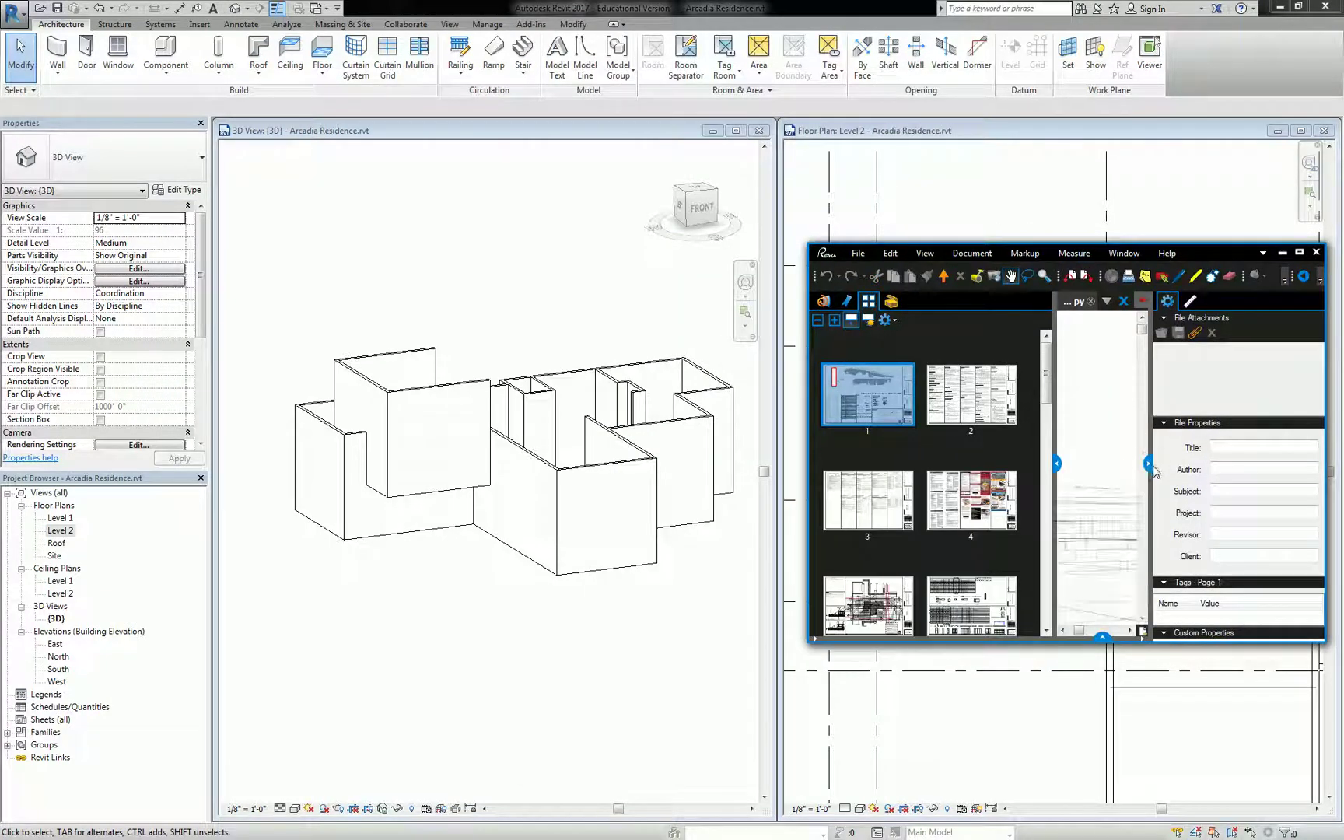
left_click(1057, 463)
left_click(1150, 466)
scroll(1055, 432, "down", 4)
scroll(1120, 494, "up", 2)
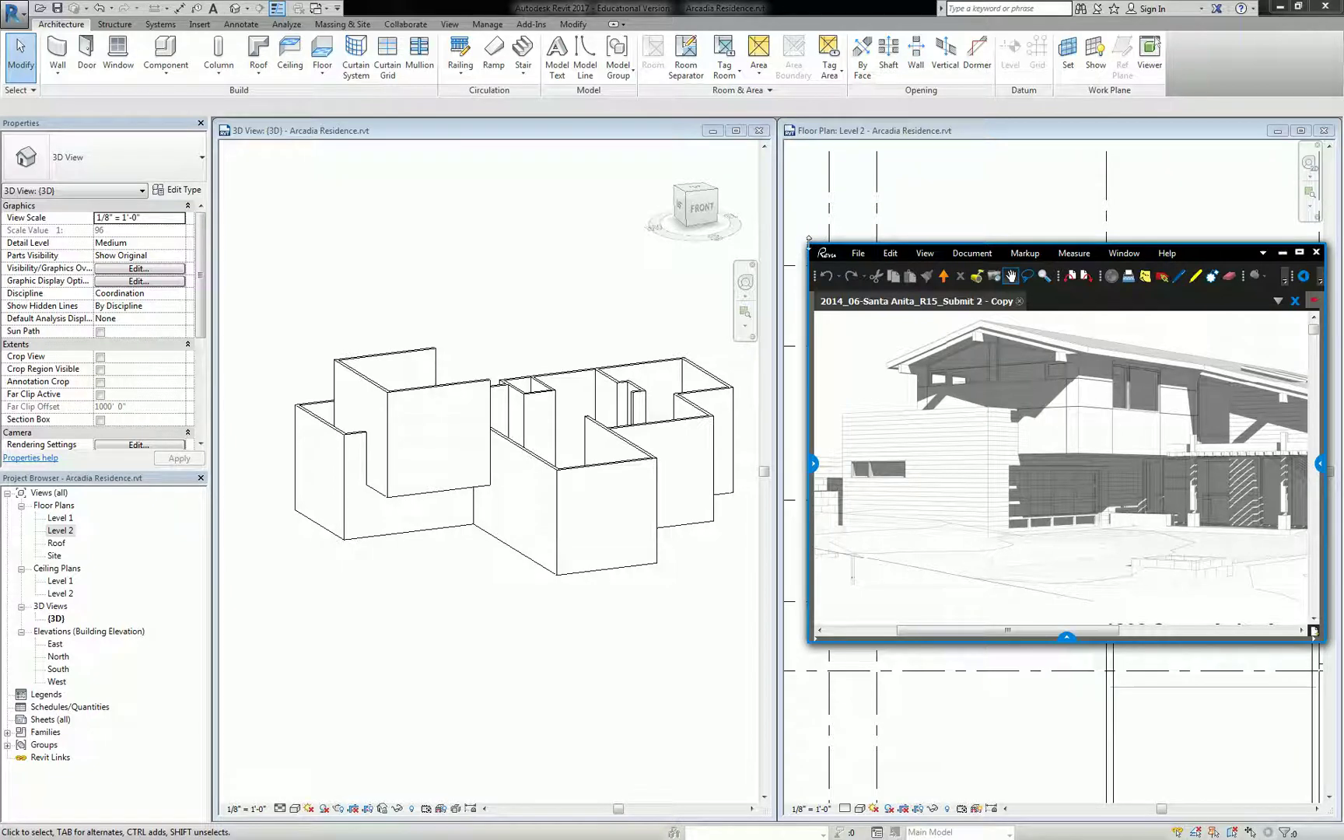
left_click_drag(814, 248, 635, 148)
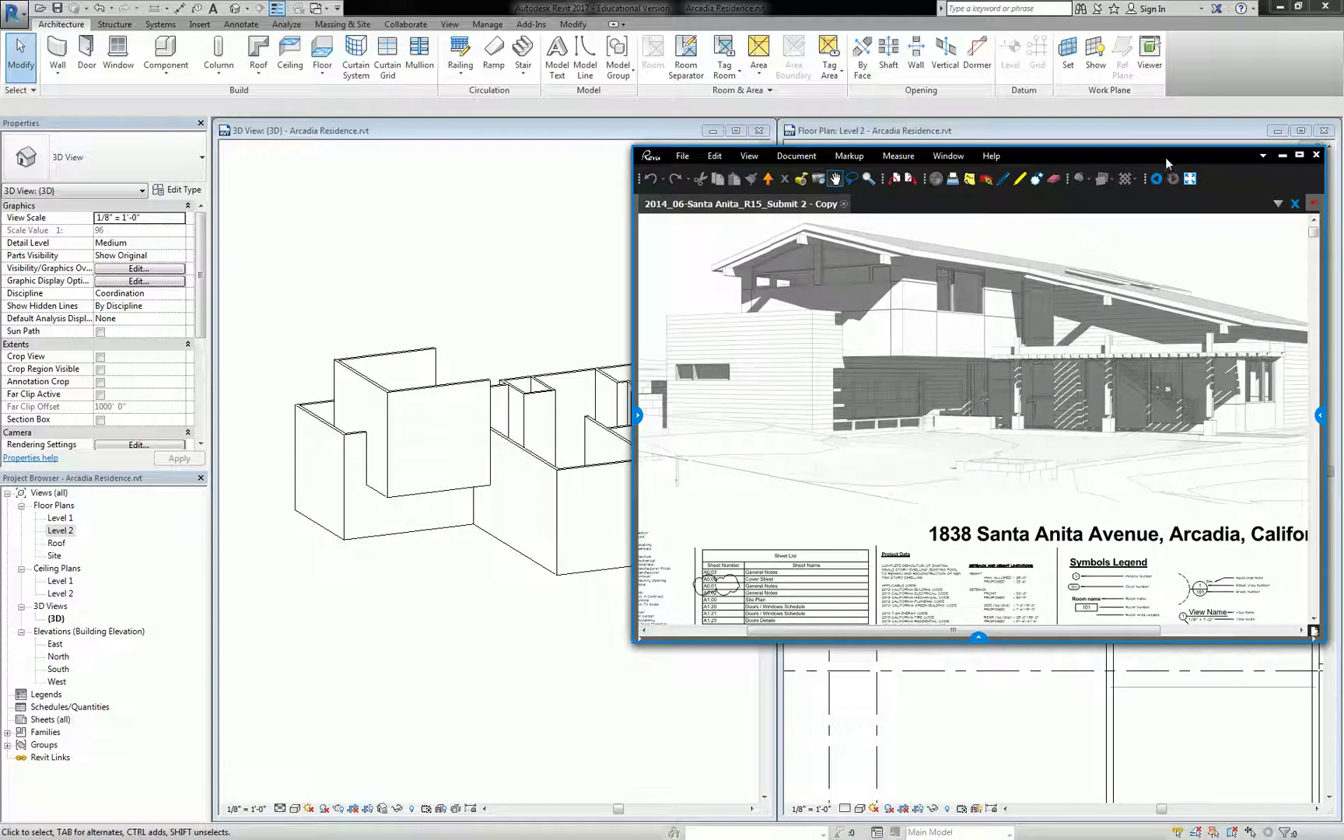
left_click_drag(1171, 158, 1343, 159)
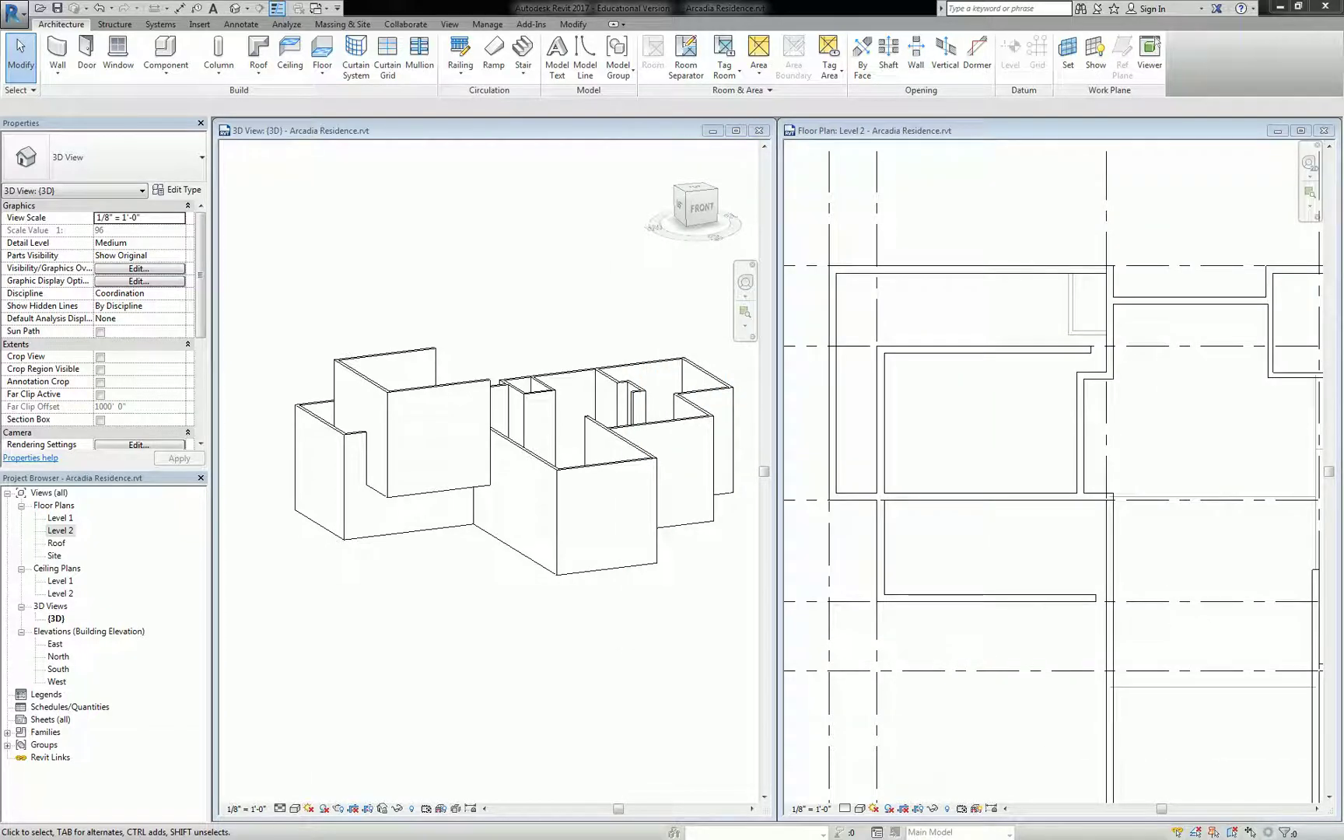
- Restore the PDF window to full screen with page thumbnails shown, and open the Level 2 floor plan on page 11
left_click_drag(1004, 839, 790, 2)
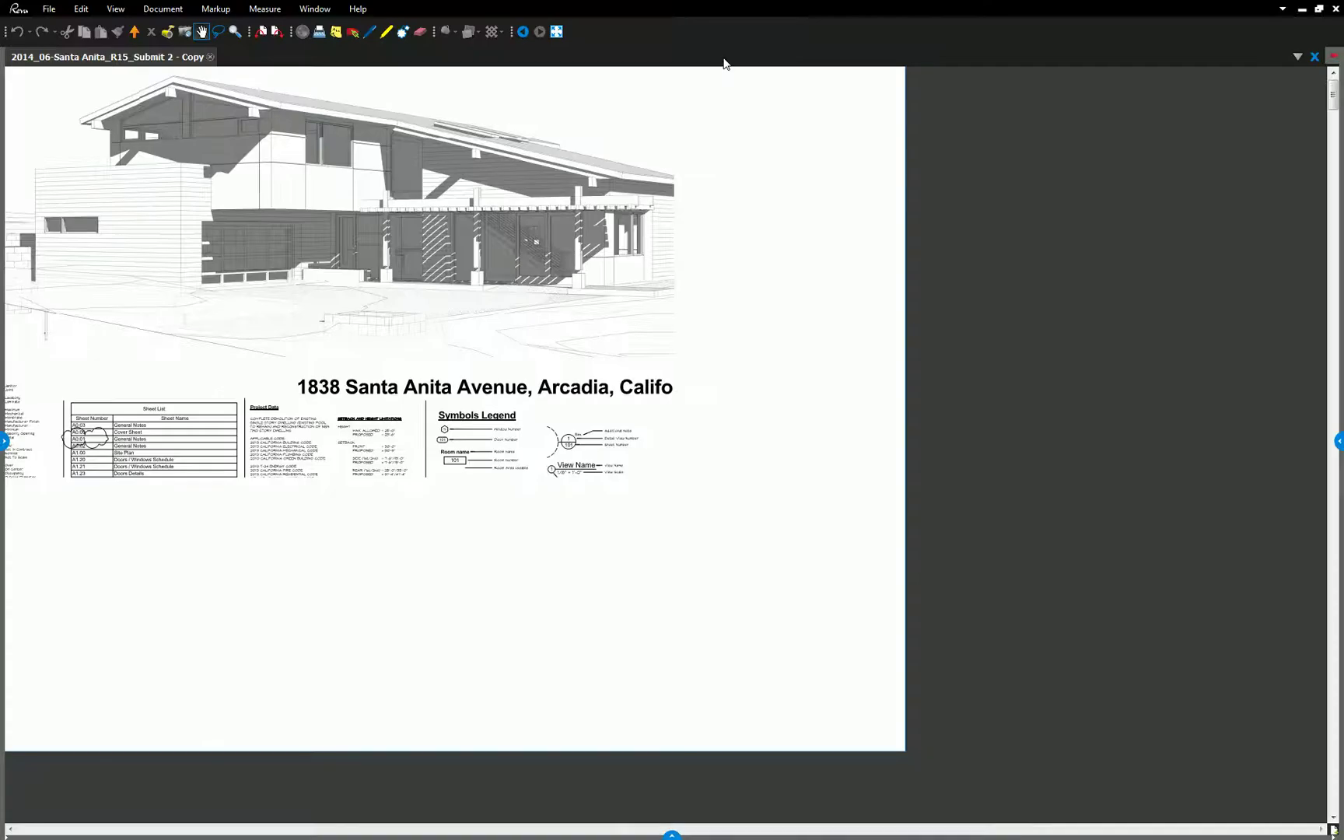
left_click_drag(117, 131, 263, 180)
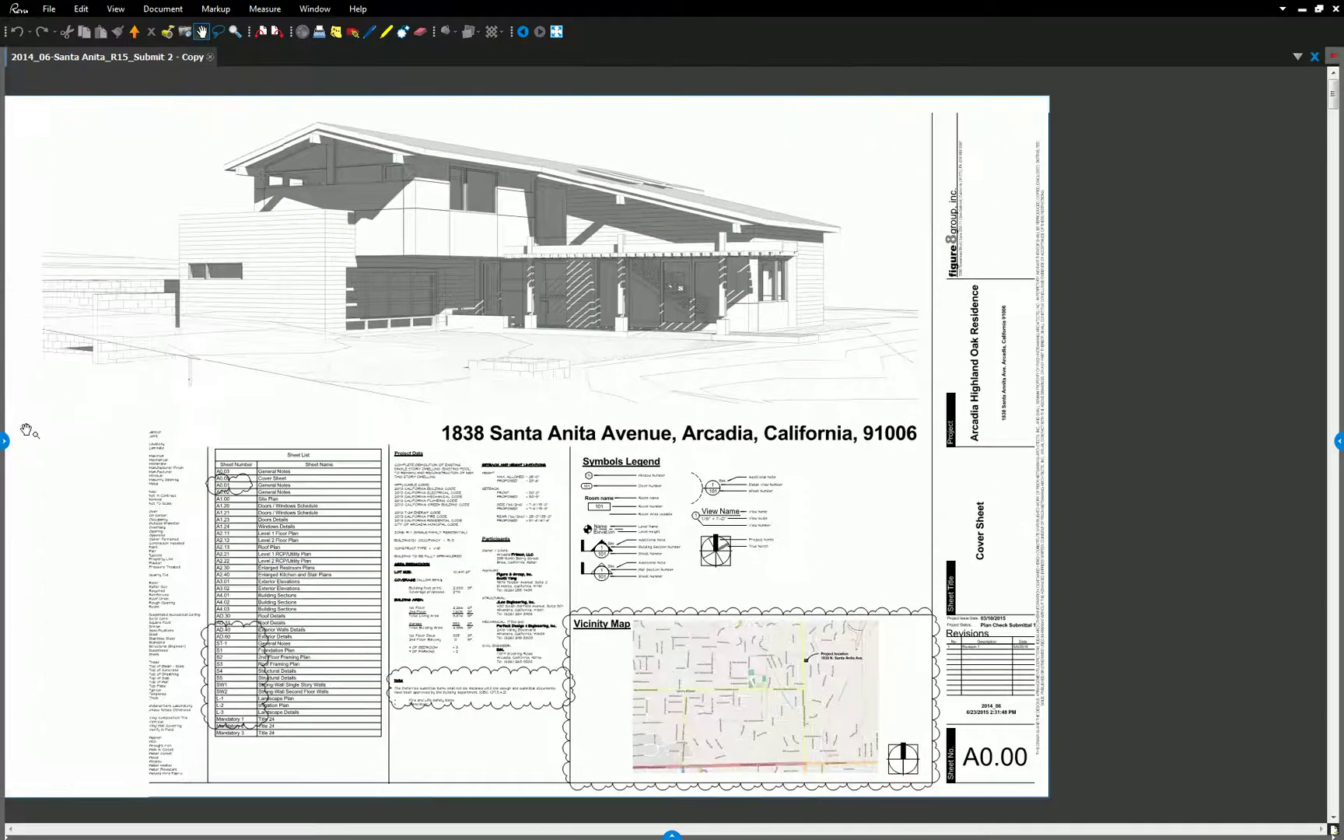
left_click(4, 442)
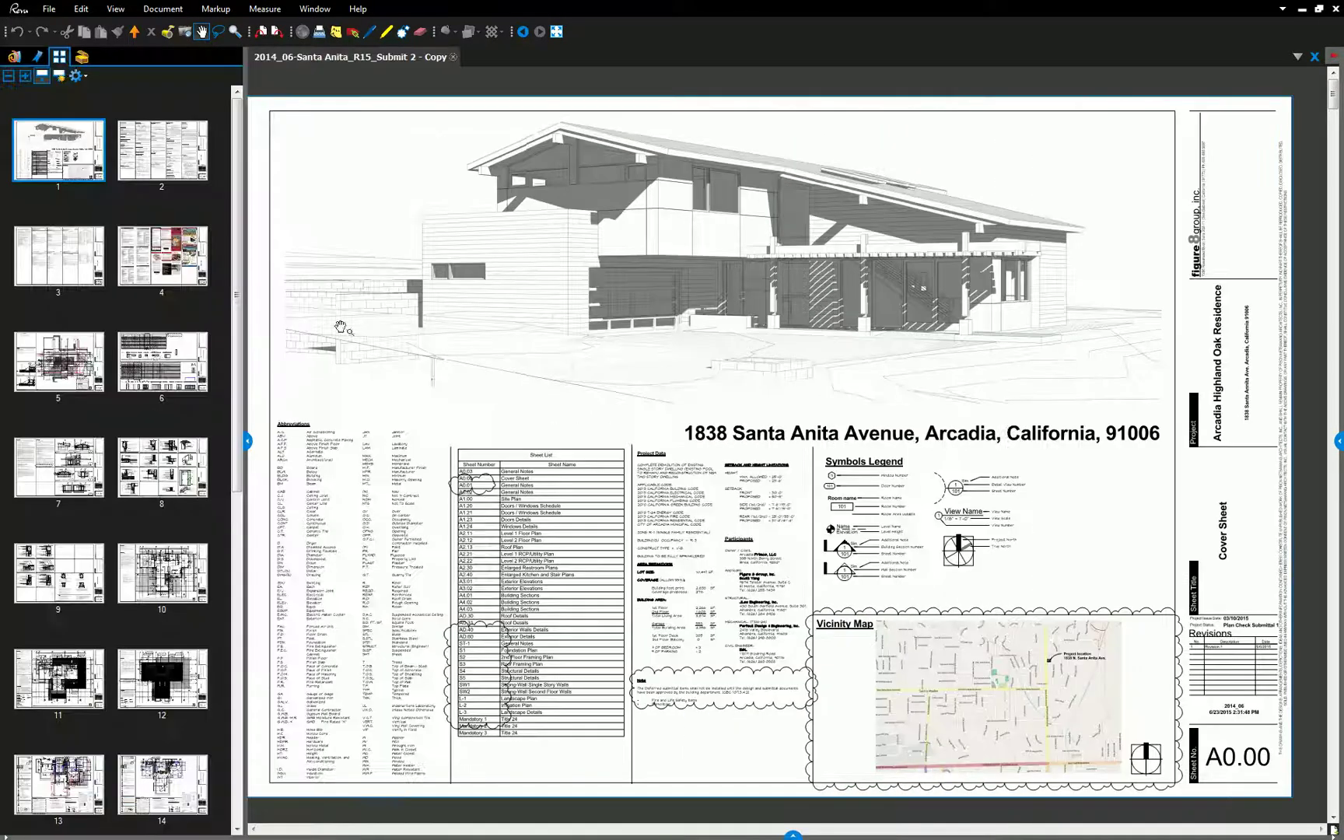
left_click(66, 784)
left_click(64, 684)
scroll(817, 330, "up", 3)
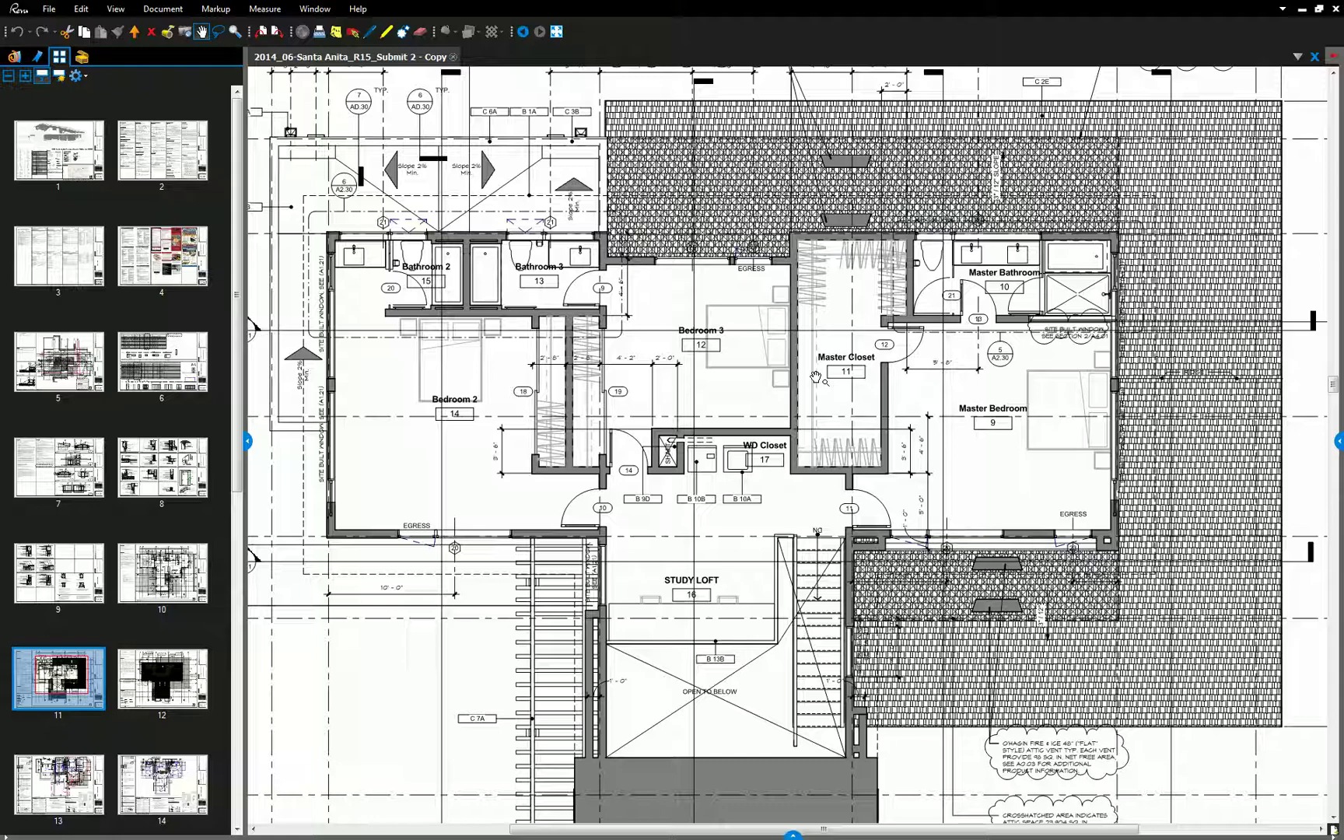
- Examine the double walls around the open-to-below area south of the study loft, and review the whole Level 2 floor plan
scroll(816, 378, "down", 1)
left_click_drag(686, 558, 644, 342)
scroll(684, 459, "up", 4)
left_click_drag(652, 586, 666, 504)
scroll(705, 515, "up", 1)
scroll(697, 523, "up", 1)
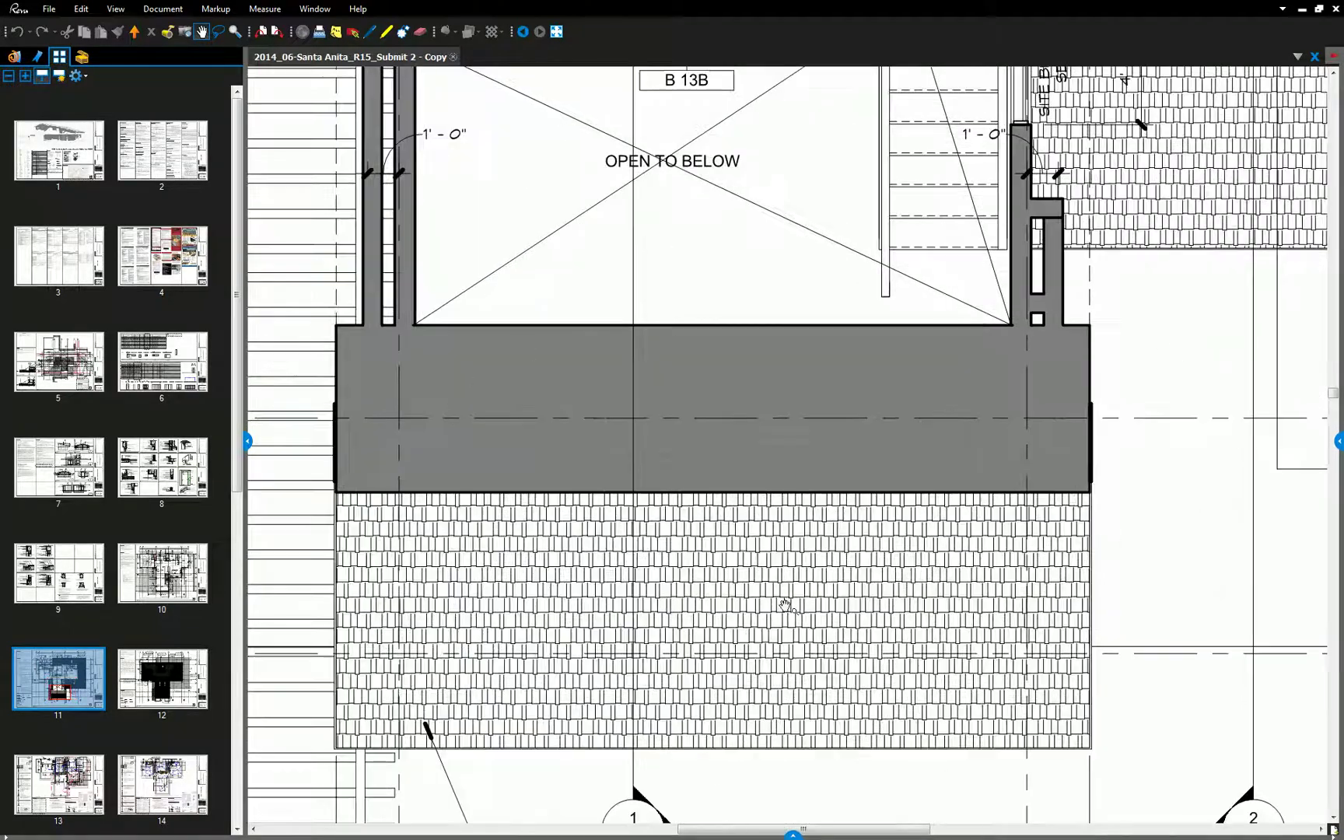
scroll(804, 605, "down", 1)
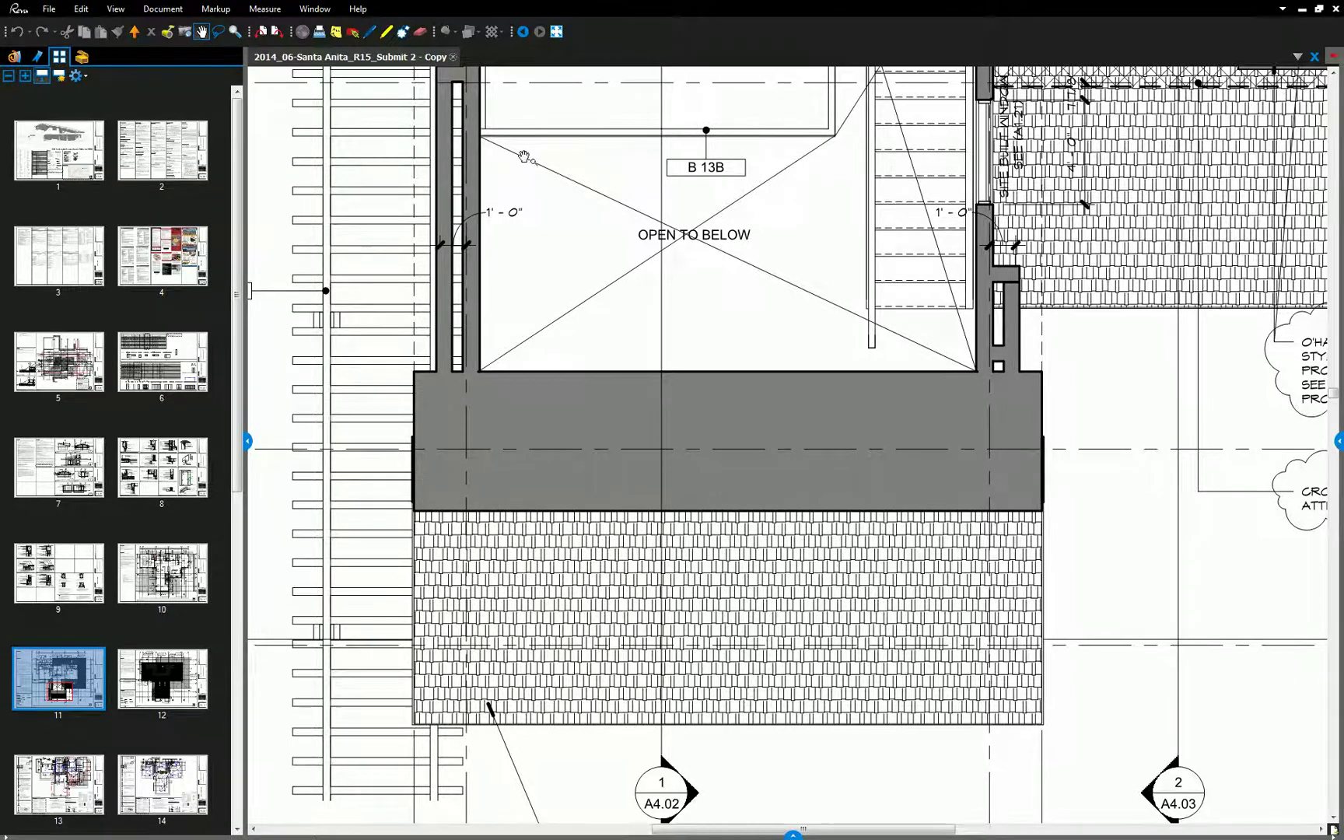
scroll(721, 216, "down", 5)
left_click_drag(721, 215, 719, 482)
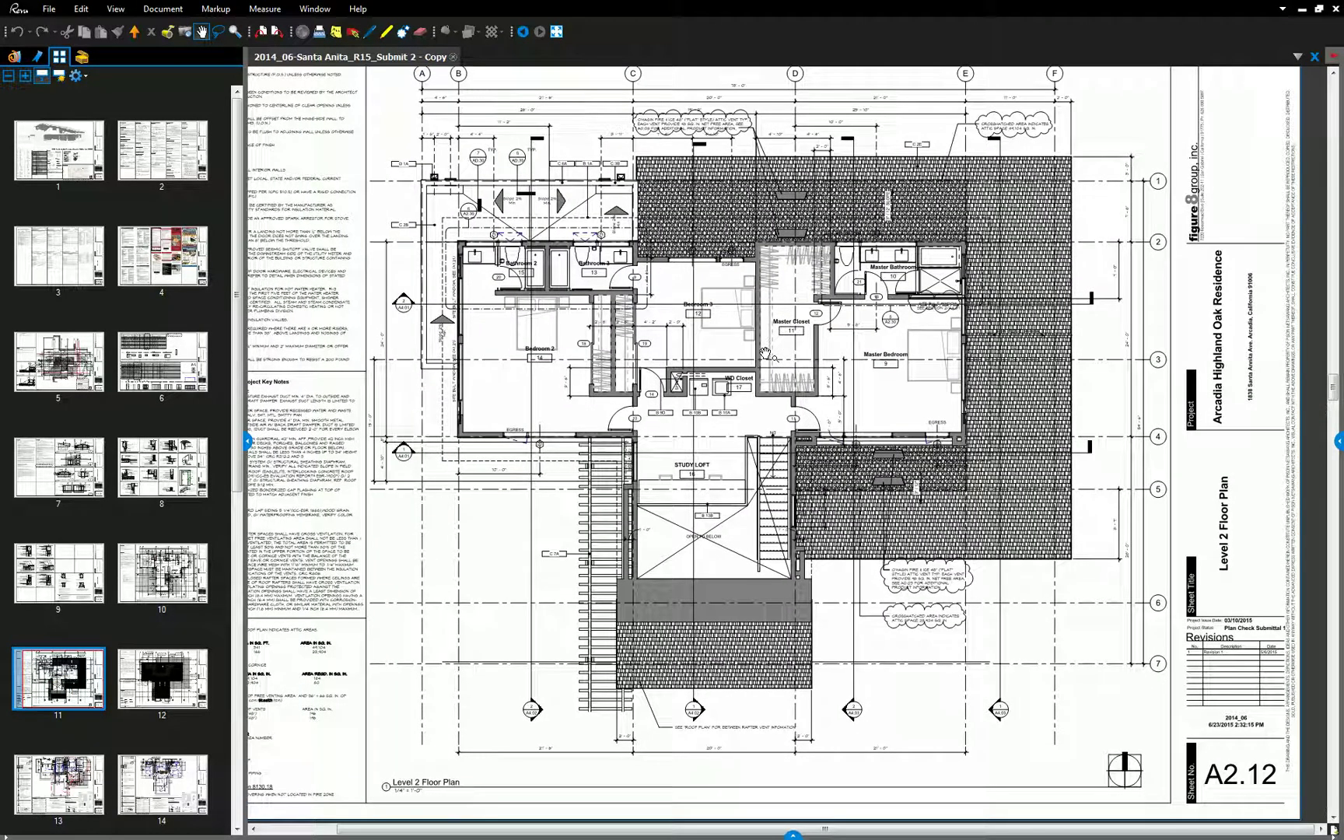